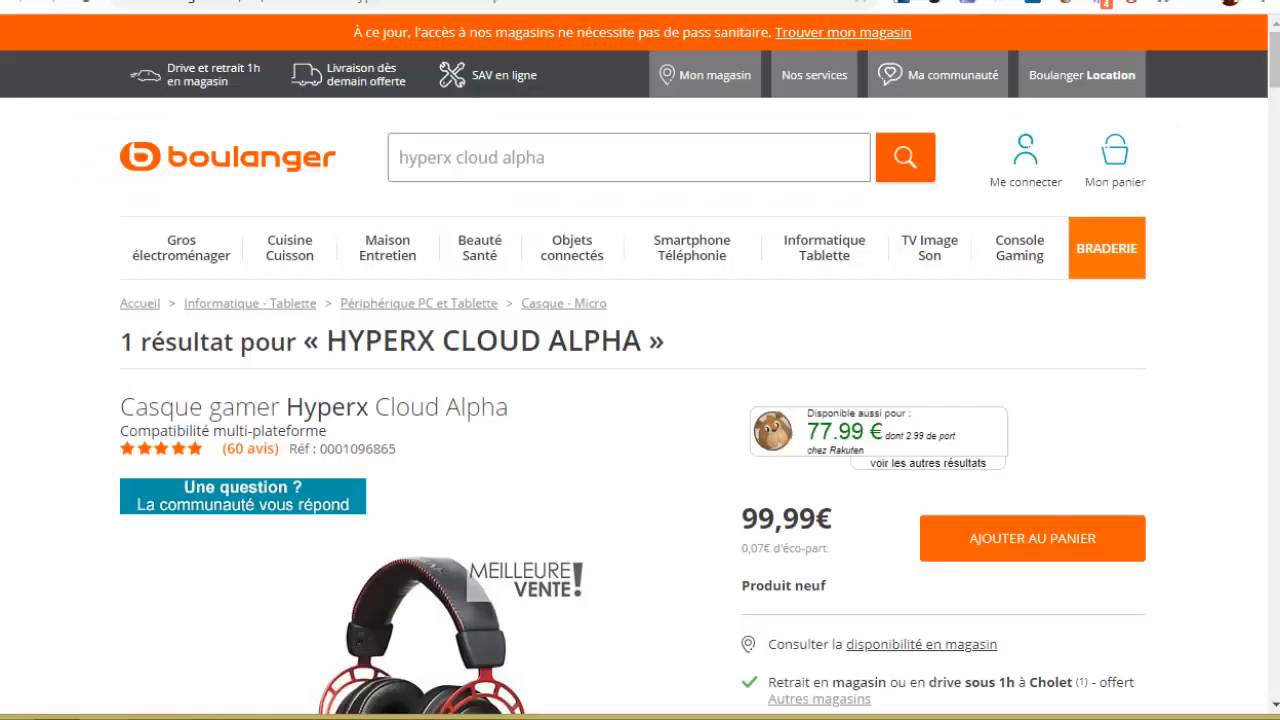
{"action": "left_click", "coordinate": [720, 0]}
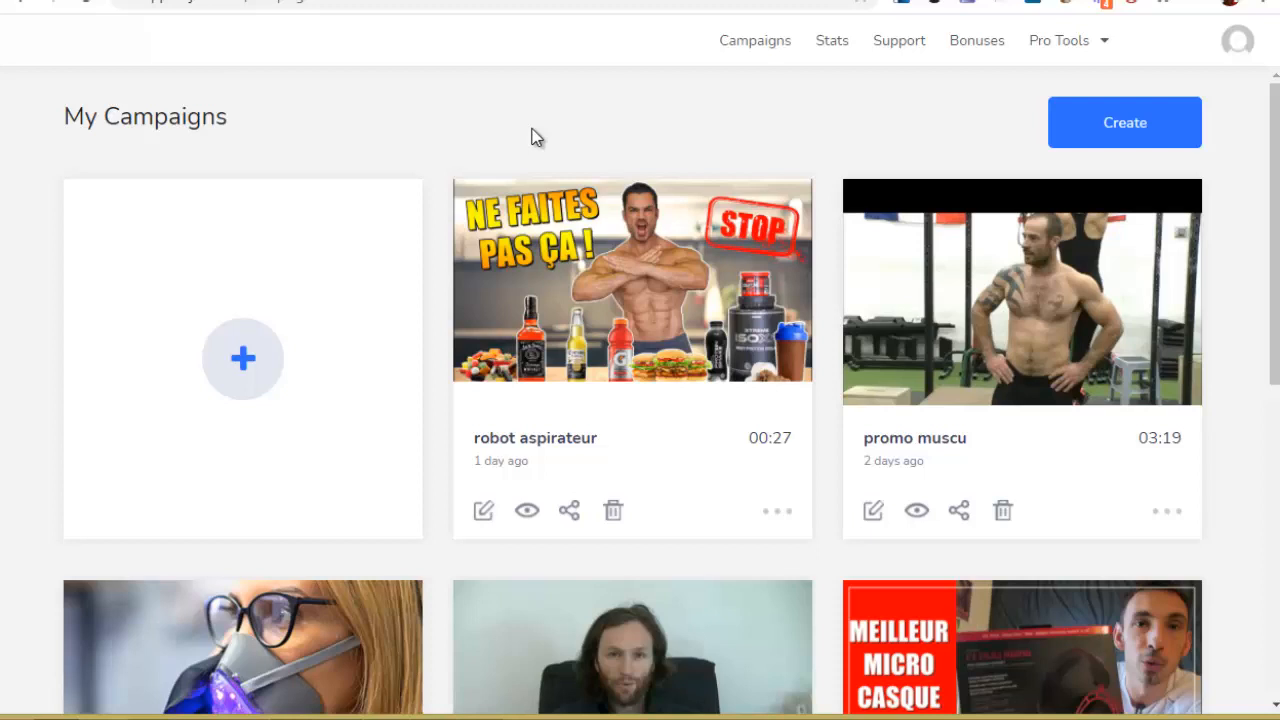
{"action": "left_click", "coordinate": [1120, 130]}
{"action": "left_click", "coordinate": [450, 277]}
{"action": "type", "text": "mi"}
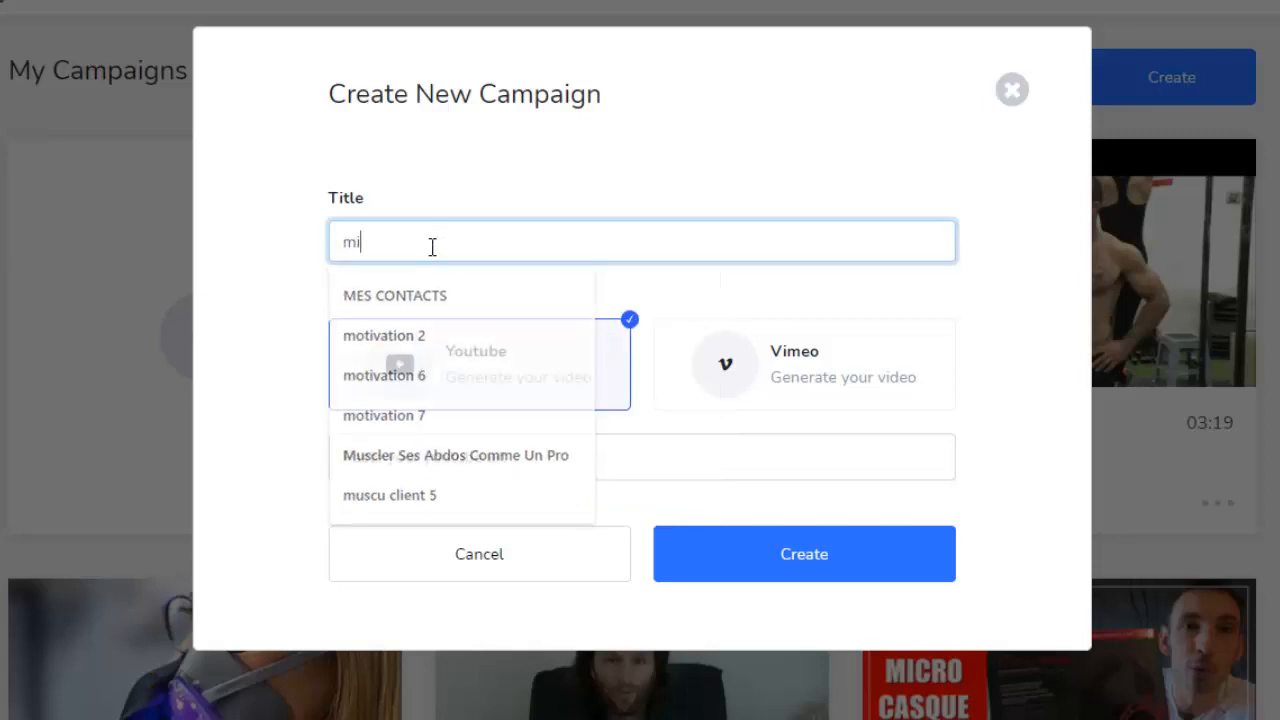
{"action": "type", "text": "cro"}
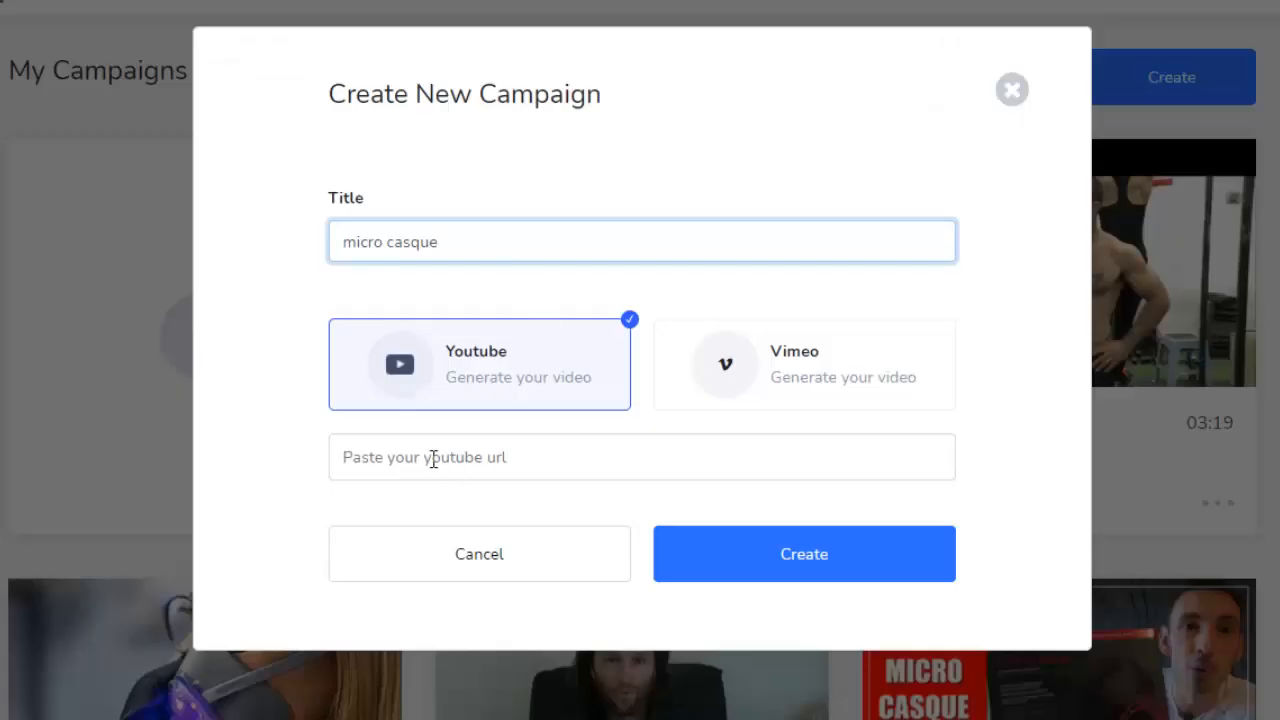
{"action": "left_click", "coordinate": [432, 460]}
{"action": "type", "text": "https://www.youtube.com/watch?v=cIG7_IQ24il"}
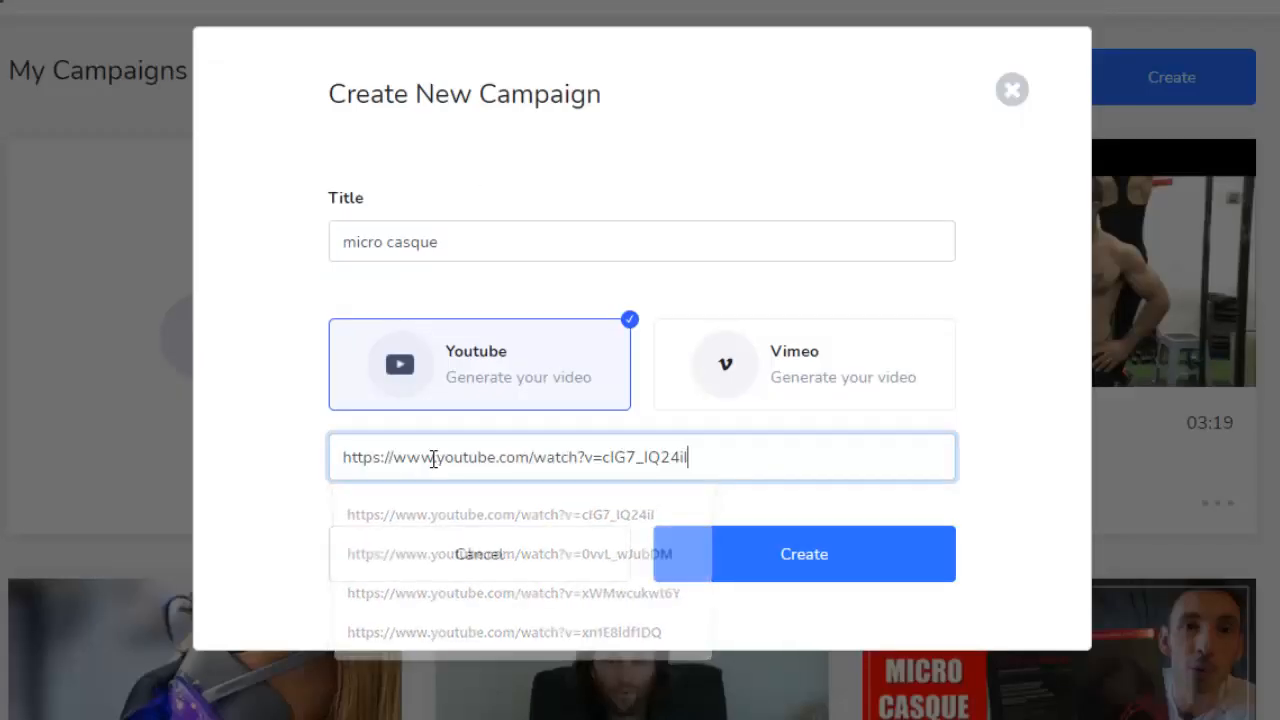
{"action": "left_click", "coordinate": [812, 557]}
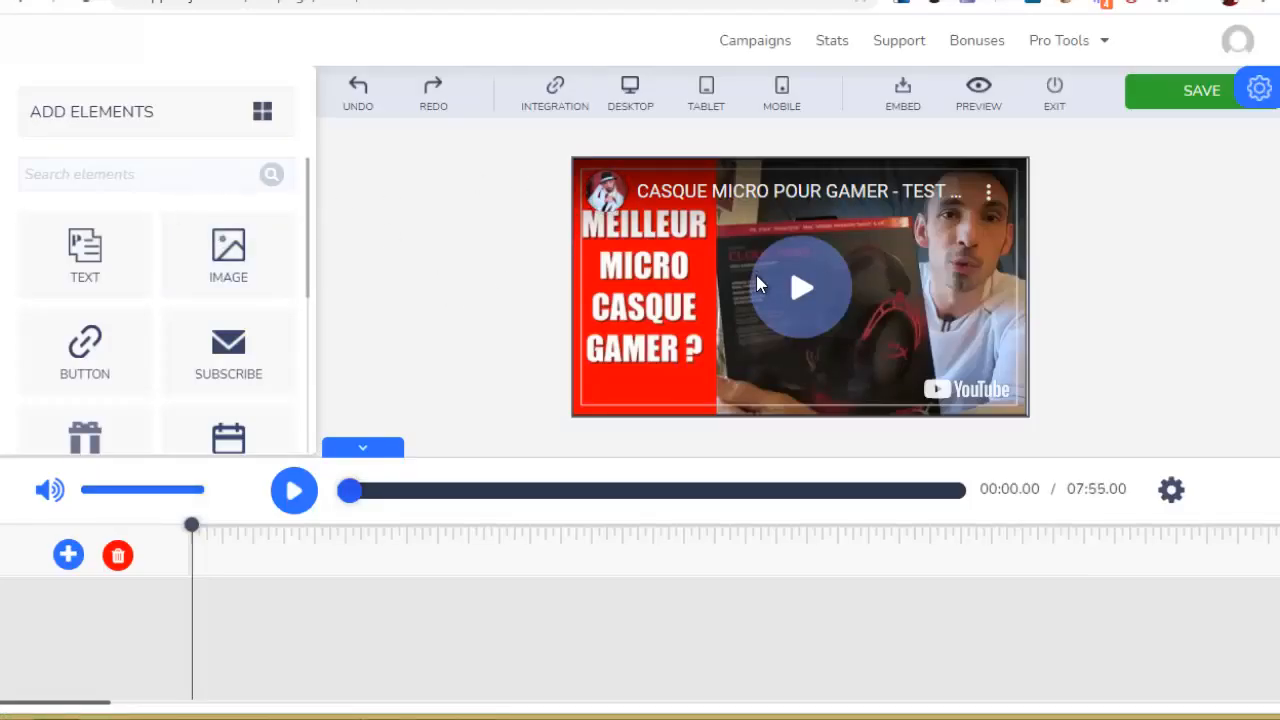
Play the campaign video briefly and pause it at about 1 second
{"action": "left_click", "coordinate": [802, 289]}
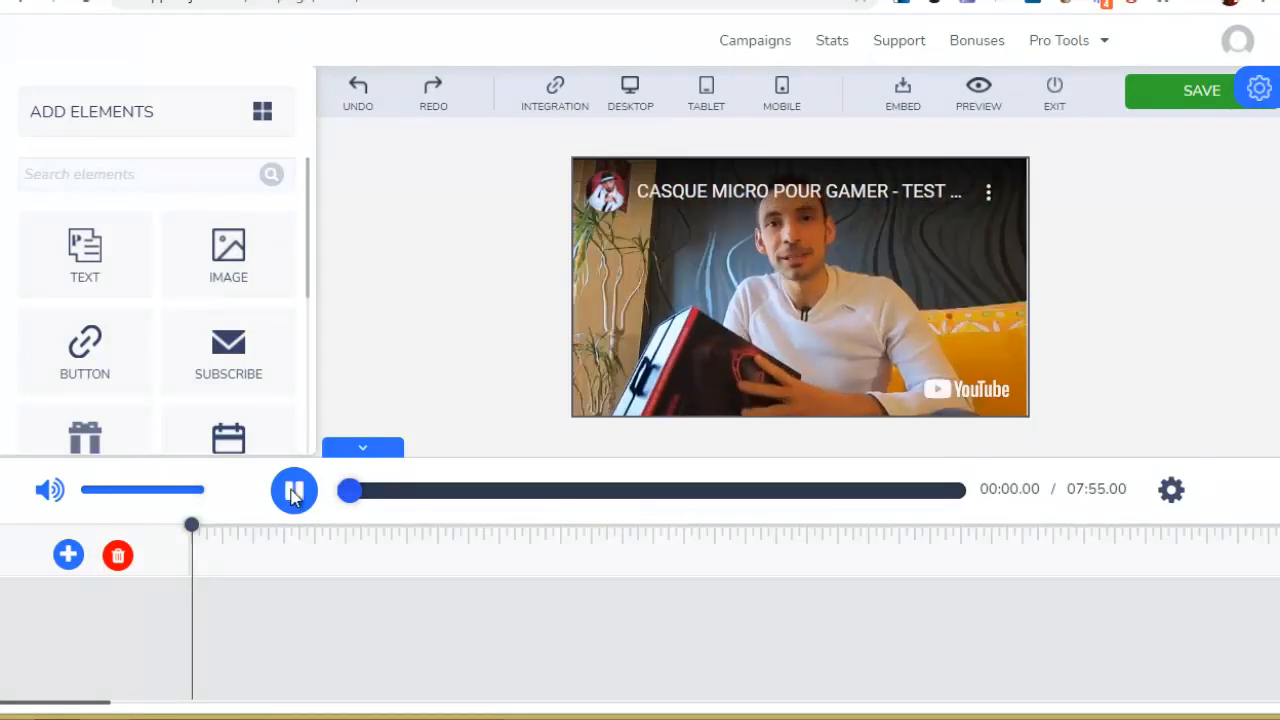
{"action": "scroll", "coordinate": [170, 245], "scroll_direction": "down", "scroll_amount": 3}
{"action": "scroll", "coordinate": [220, 280], "scroll_direction": "up", "scroll_amount": 3}
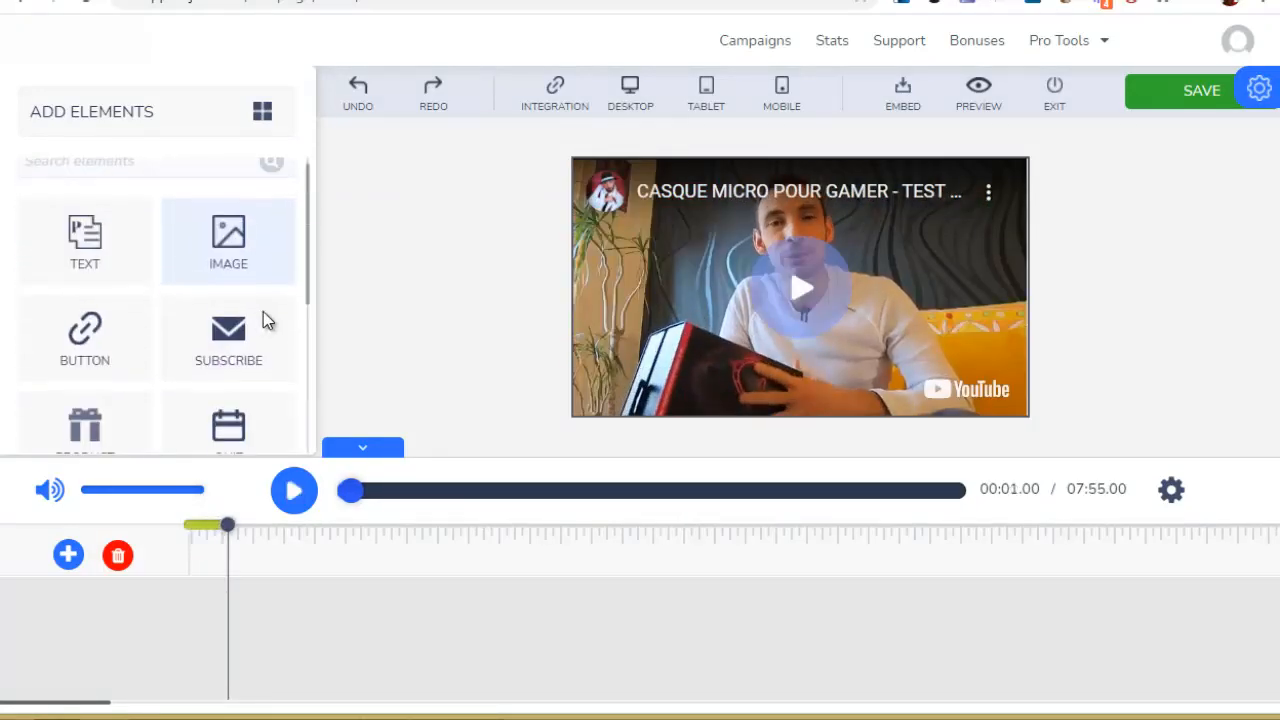
Add a timer to the video and shorten its timeline clip so it starts at 00:01,93
{"action": "scroll", "coordinate": [227, 266], "scroll_direction": "down", "scroll_amount": 3}
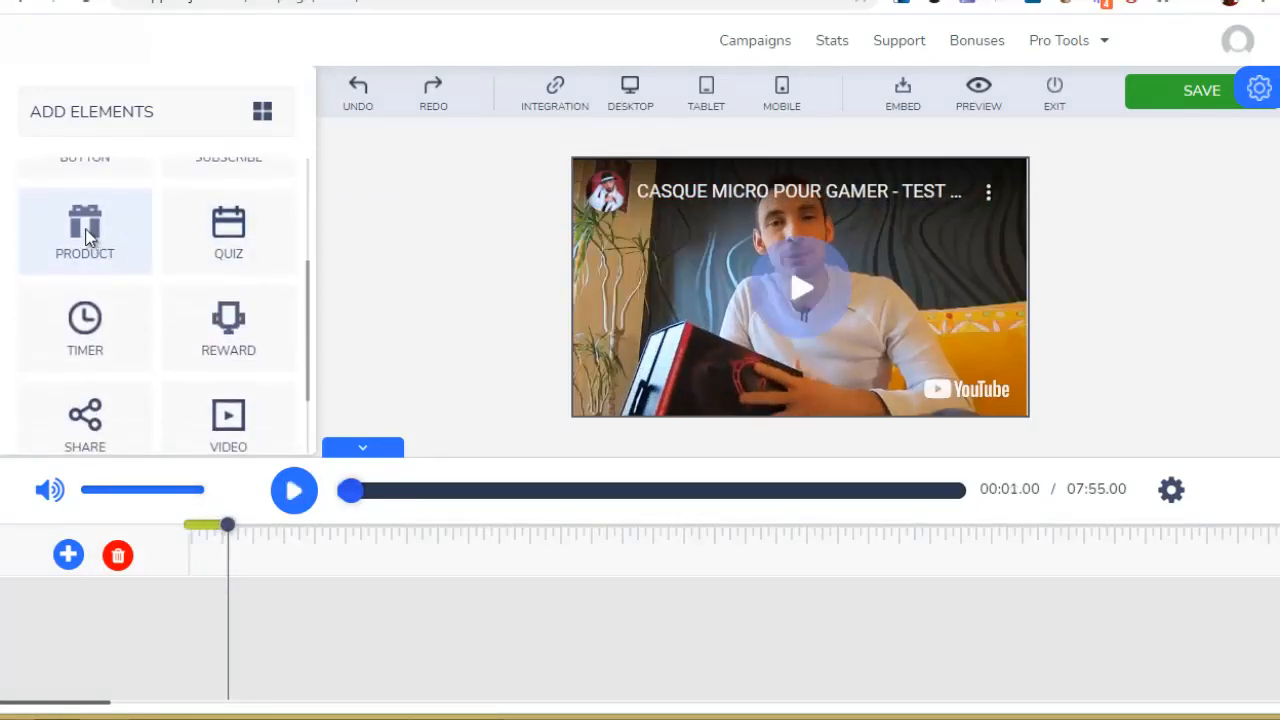
{"action": "left_click_drag", "start_coordinate": [120, 329], "coordinate": [686, 290]}
{"action": "left_click_drag", "start_coordinate": [718, 212], "coordinate": [803, 212]}
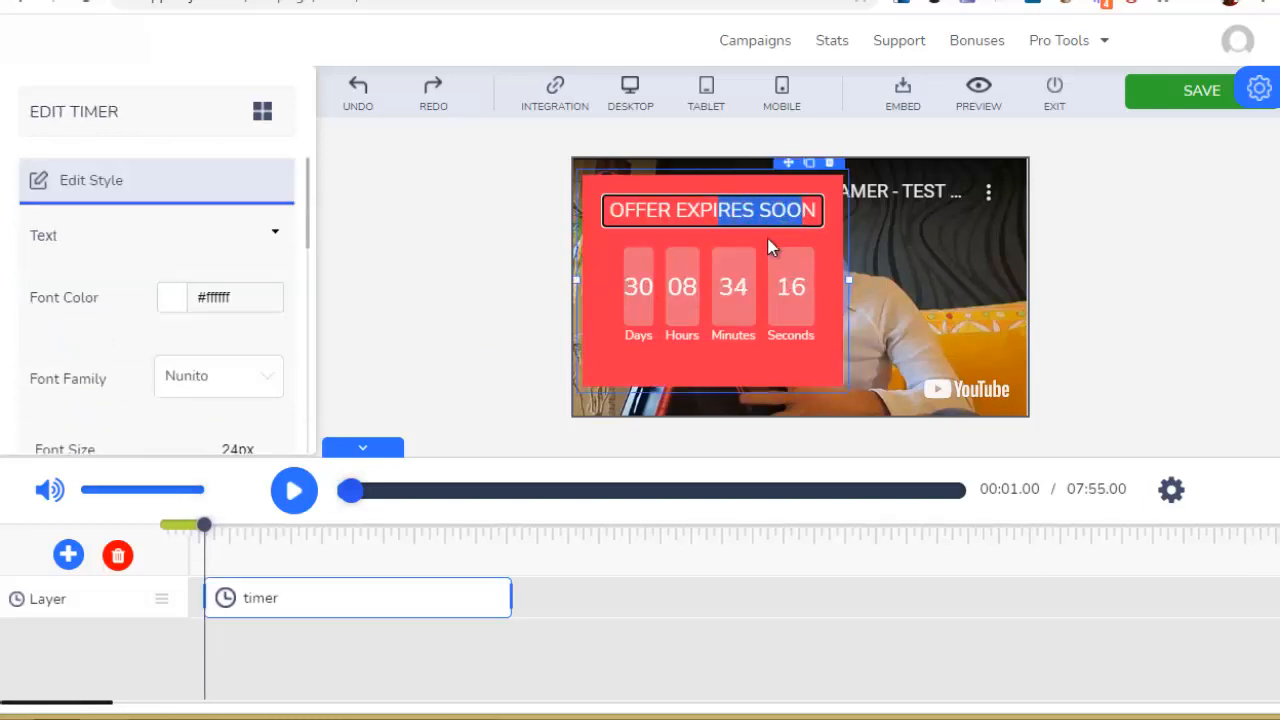
{"action": "mouse_move", "coordinate": [366, 595]}
{"action": "left_mouse_down"}
{"action": "mouse_move", "coordinate": [429, 597]}
{"action": "mouse_move", "coordinate": [369, 597]}
{"action": "mouse_move", "coordinate": [402, 597]}
{"action": "mouse_move", "coordinate": [386, 594]}
{"action": "left_mouse_up"}
Check how the timer appears on the video at 2 seconds and delete it
{"action": "scroll", "coordinate": [210, 290], "scroll_direction": "down", "scroll_amount": 3}
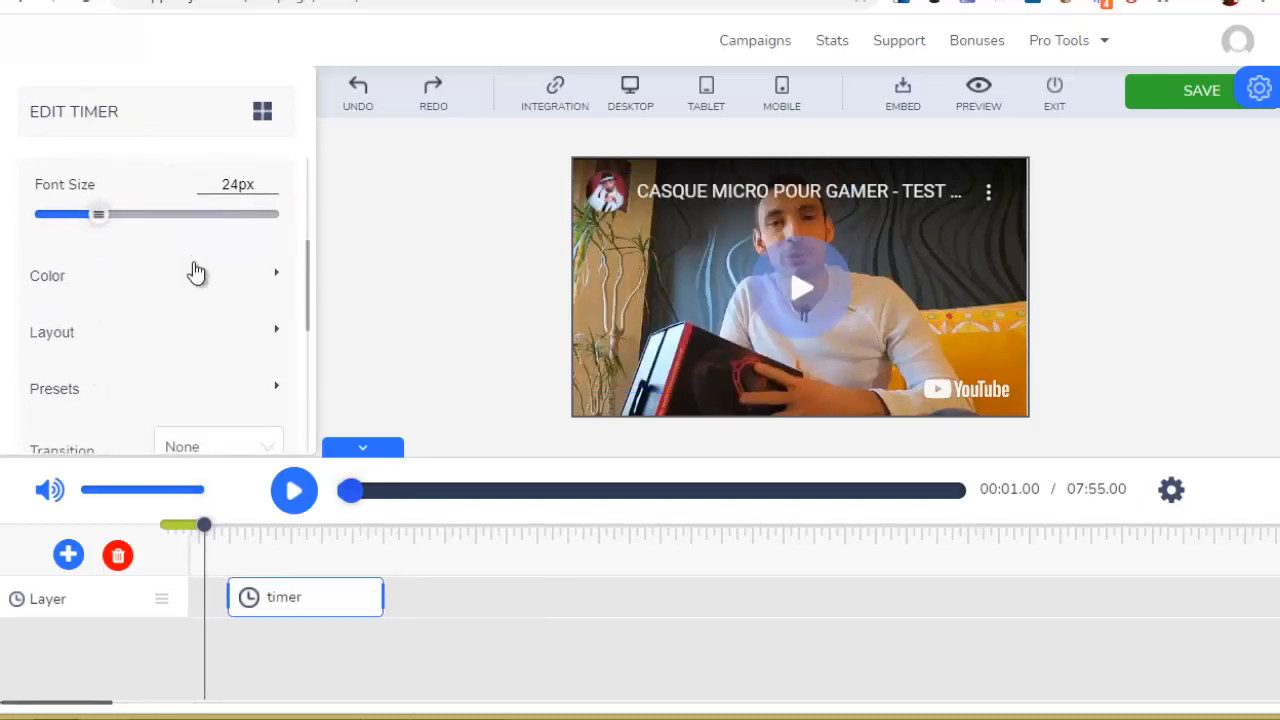
{"action": "scroll", "coordinate": [196, 268], "scroll_direction": "down", "scroll_amount": 5}
{"action": "scroll", "coordinate": [200, 262], "scroll_direction": "up", "scroll_amount": 4}
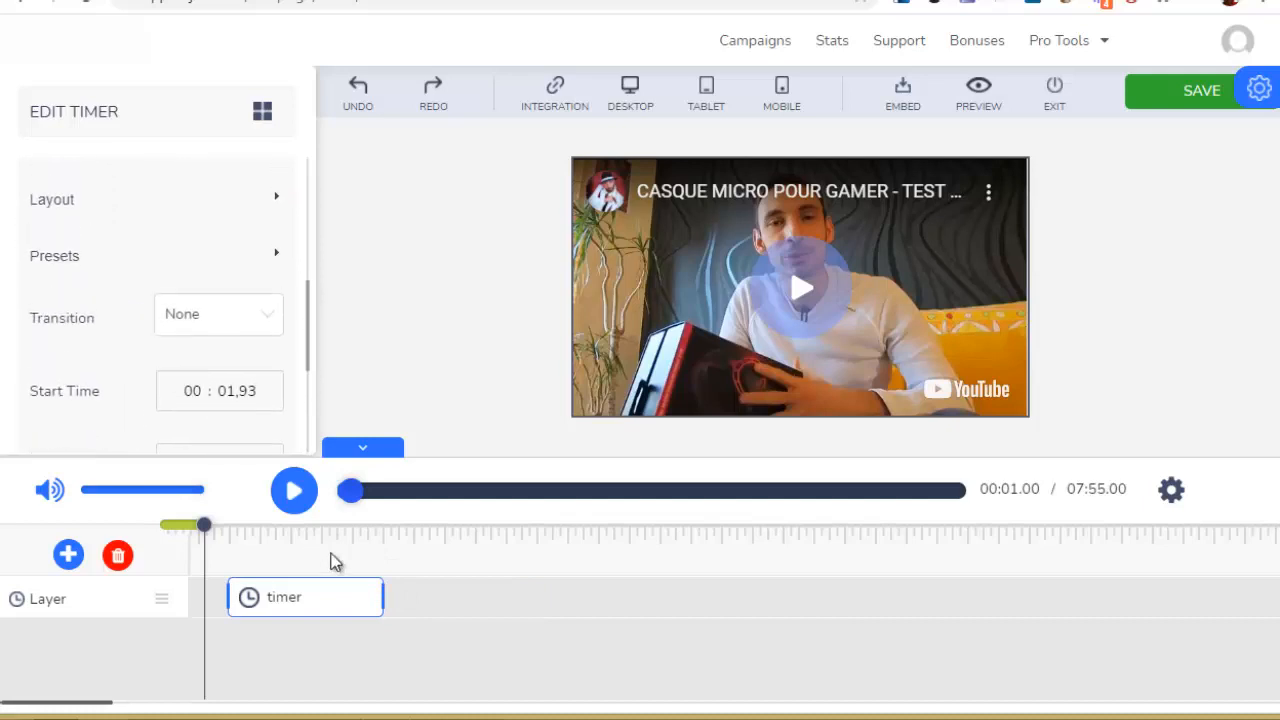
{"action": "left_click", "coordinate": [241, 540]}
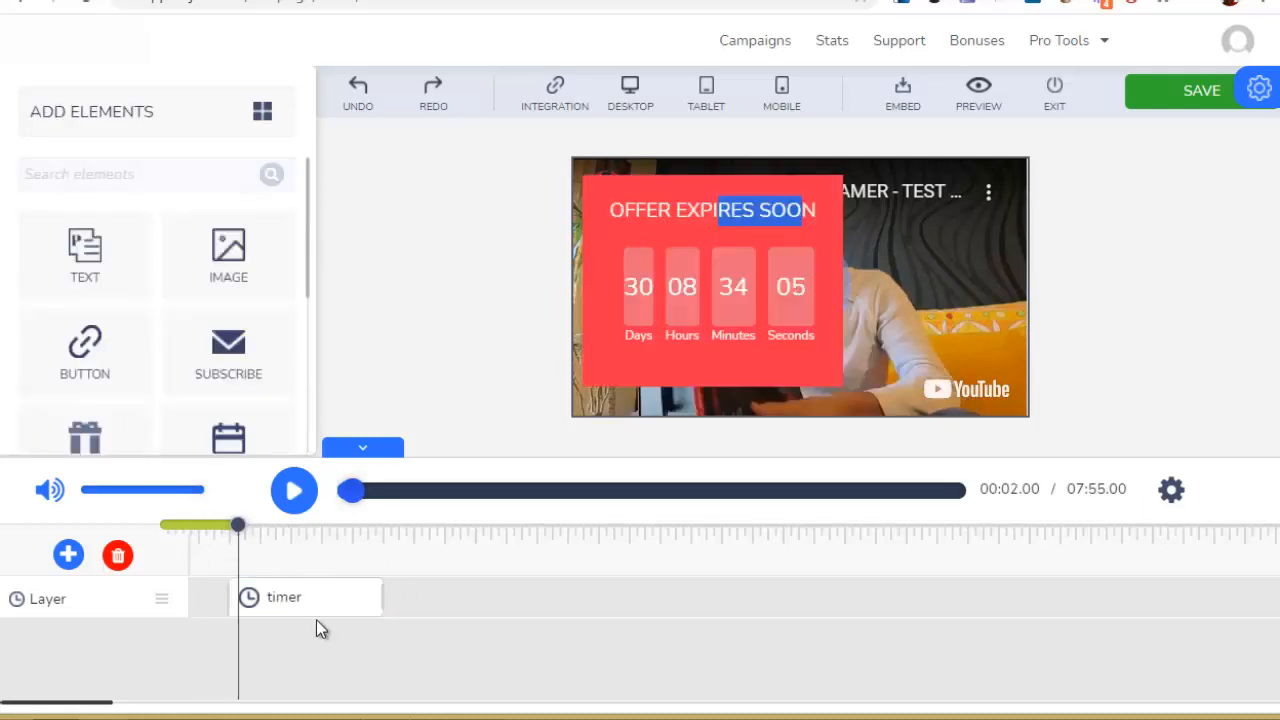
{"action": "left_click", "coordinate": [703, 325]}
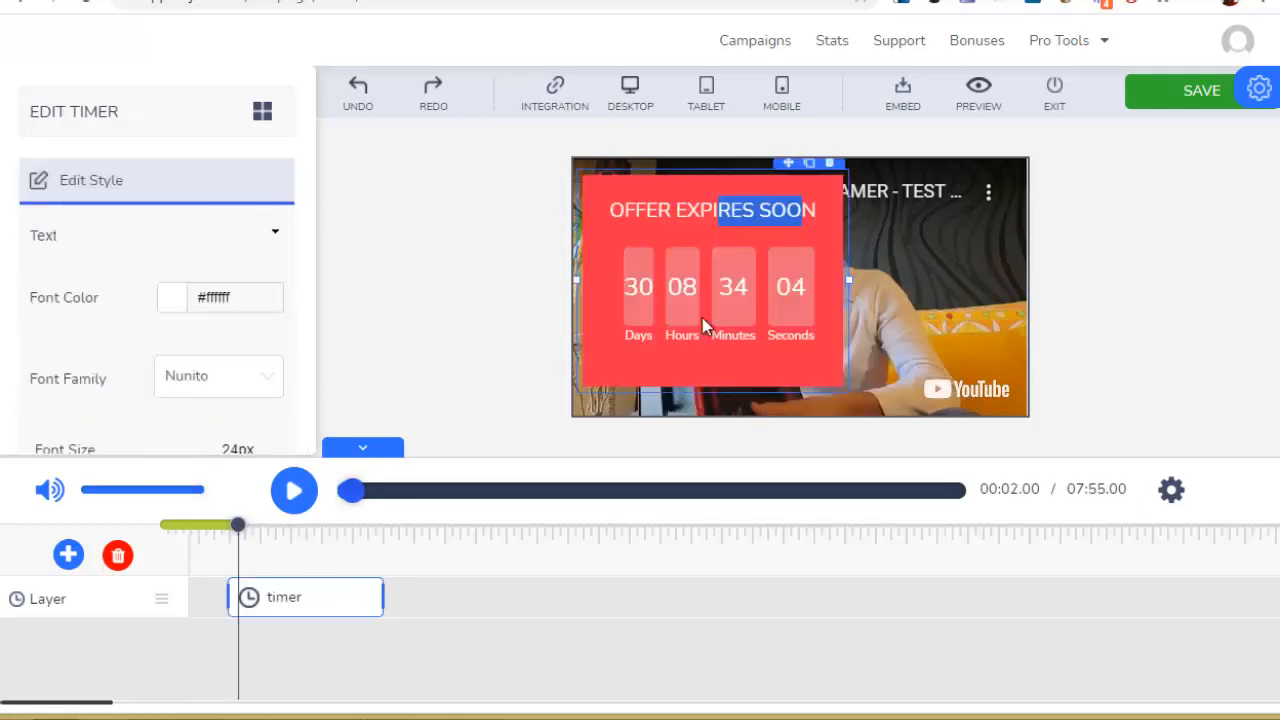
{"action": "left_click", "coordinate": [830, 164]}
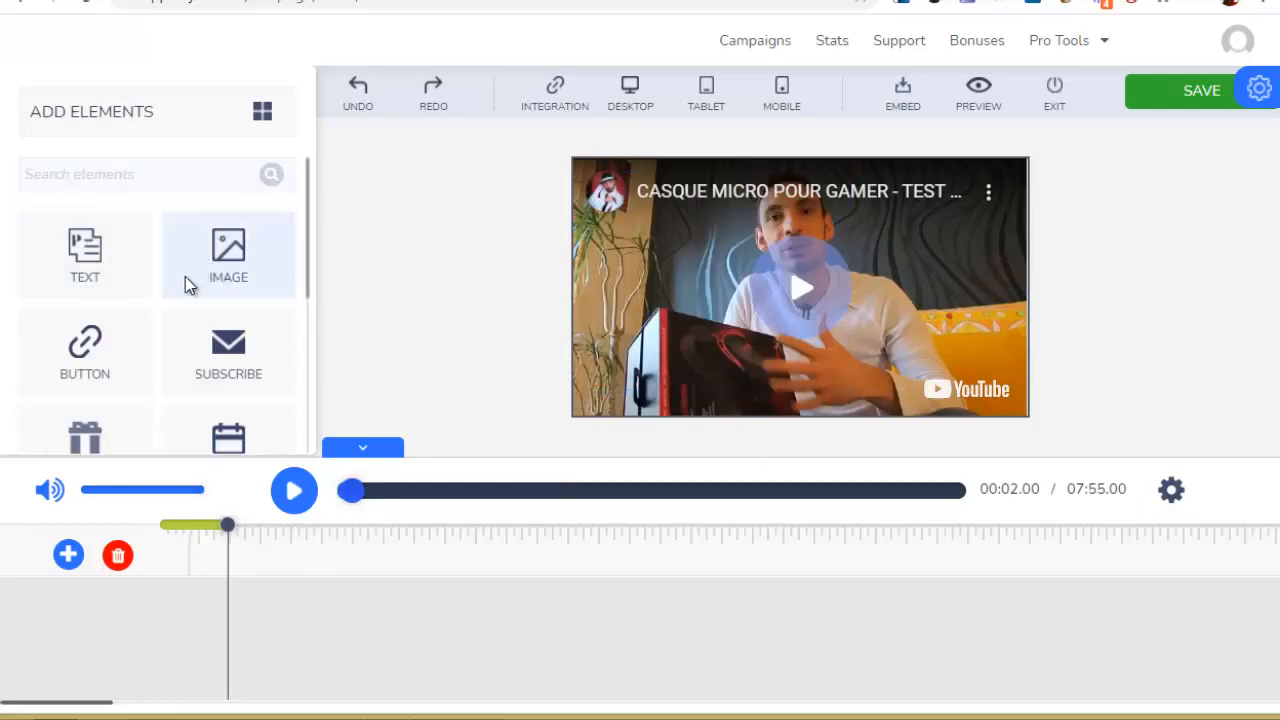
Add a product element to the video and review its redirect, payment and purchase URL settings
{"action": "scroll", "coordinate": [140, 268], "scroll_direction": "down", "scroll_amount": 1}
{"action": "scroll", "coordinate": [130, 256], "scroll_direction": "down", "scroll_amount": 1}
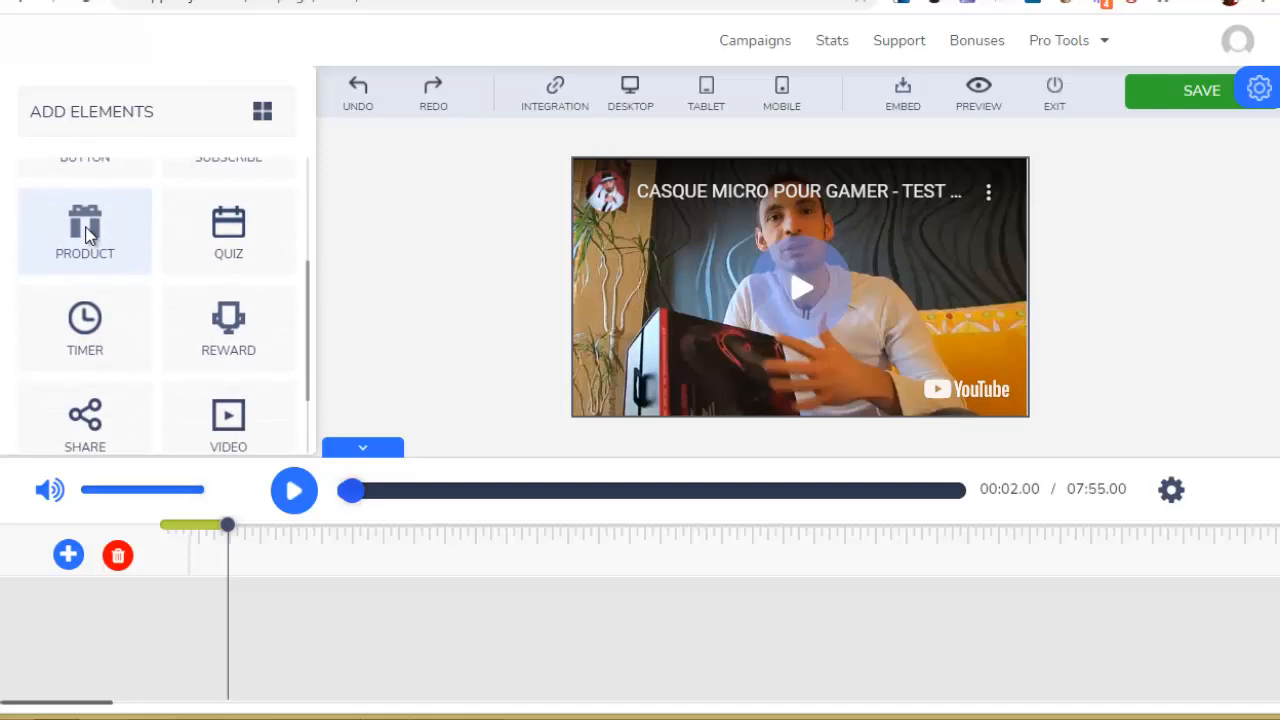
{"action": "left_click_drag", "start_coordinate": [118, 238], "coordinate": [640, 280]}
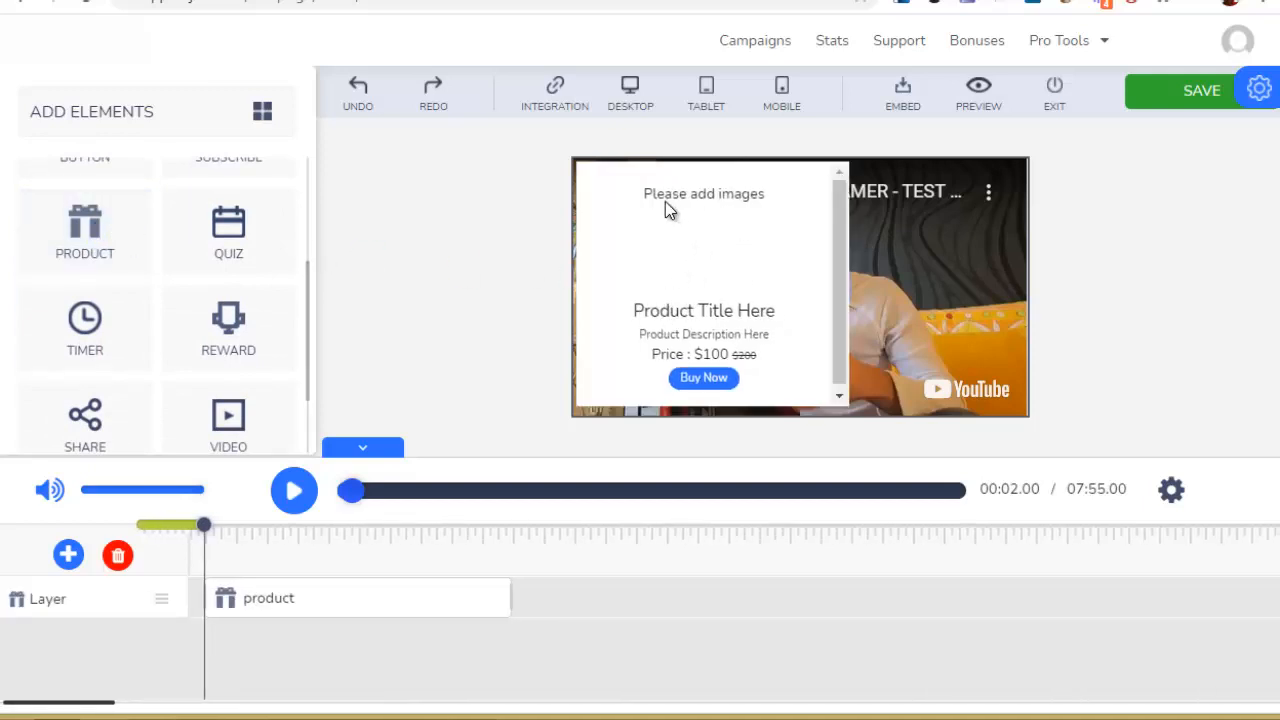
{"action": "left_click", "coordinate": [665, 203]}
{"action": "scroll", "coordinate": [157, 256], "scroll_direction": "down", "scroll_amount": 6}
{"action": "scroll", "coordinate": [158, 248], "scroll_direction": "down", "scroll_amount": 3}
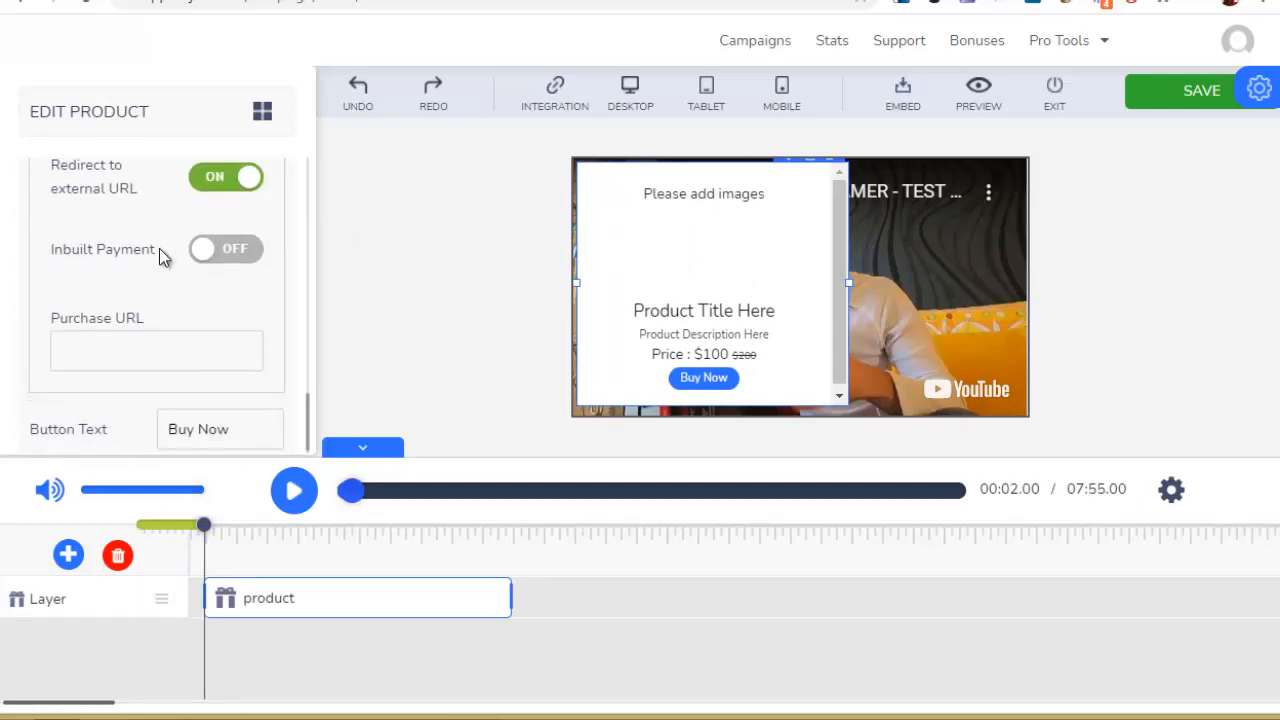
{"action": "scroll", "coordinate": [240, 270], "scroll_direction": "up", "scroll_amount": 5}
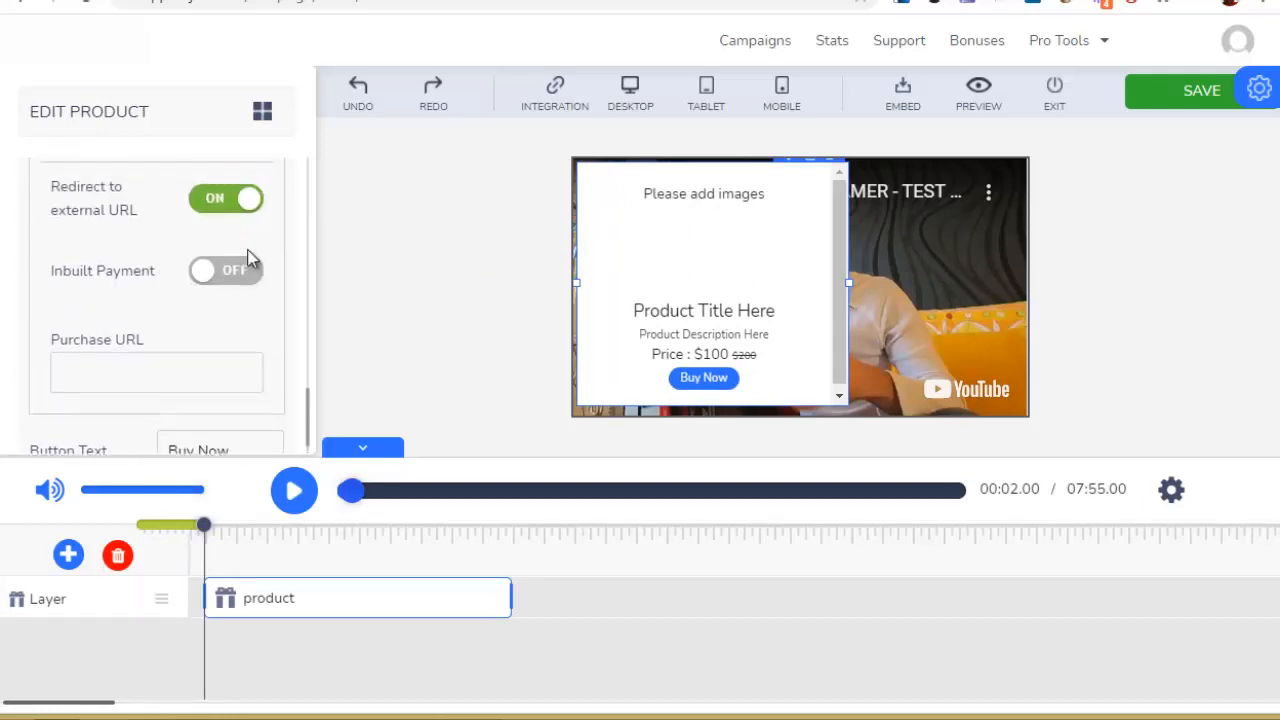
{"action": "scroll", "coordinate": [237, 337], "scroll_direction": "down", "scroll_amount": 5}
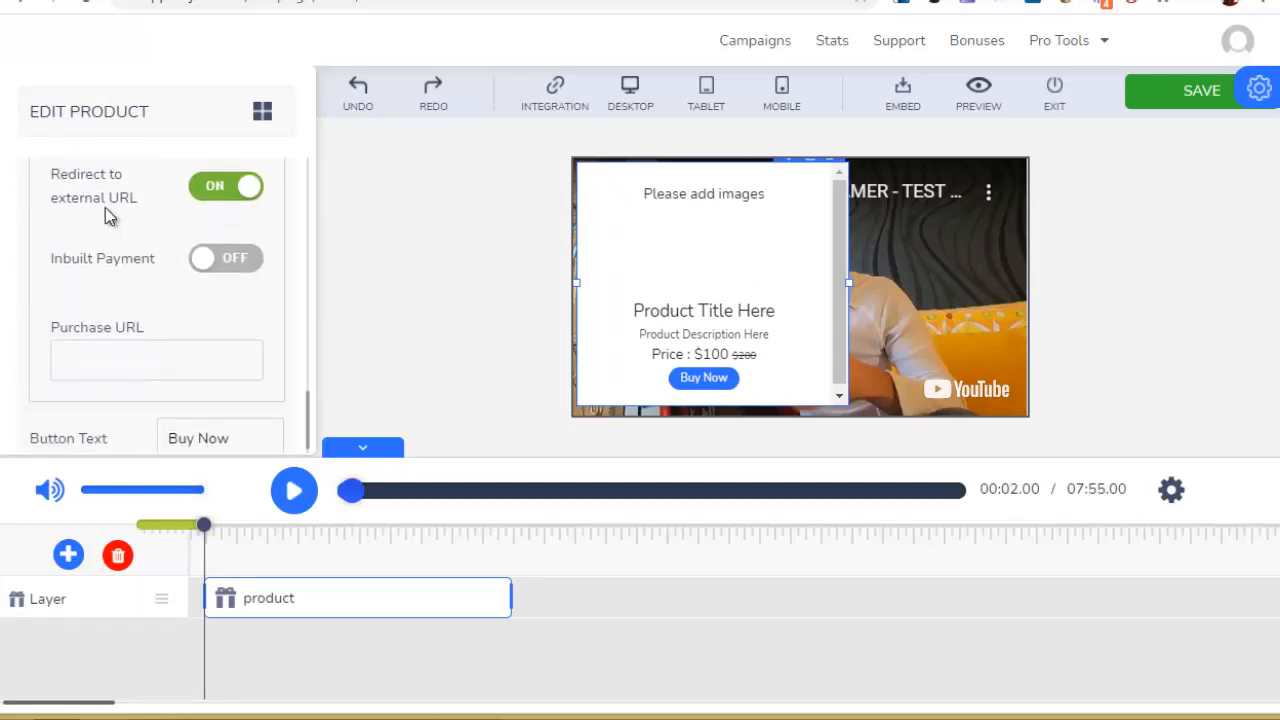
Enable the product's inbuilt payment to inspect the PayPal, Stripe and Paystack fields, and delete the product element
{"action": "left_click", "coordinate": [238, 240]}
{"action": "scroll", "coordinate": [189, 258], "scroll_direction": "down", "scroll_amount": 5}
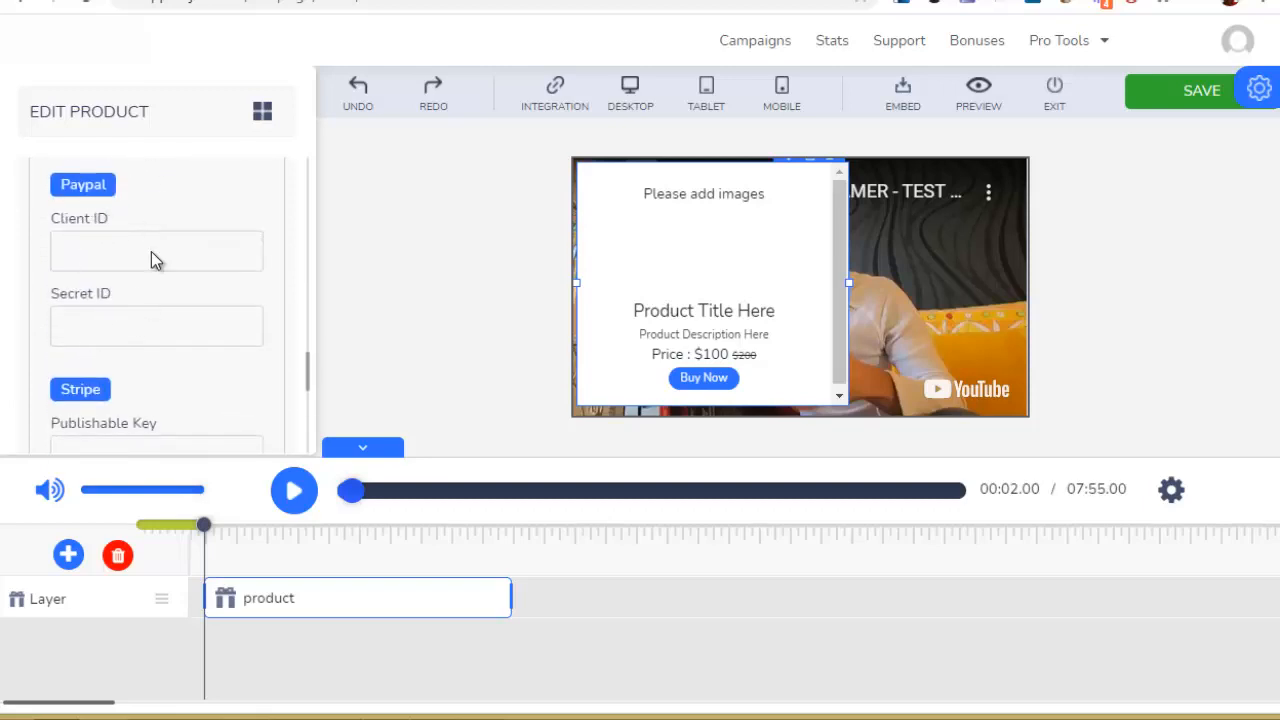
{"action": "scroll", "coordinate": [150, 230], "scroll_direction": "down", "scroll_amount": 5}
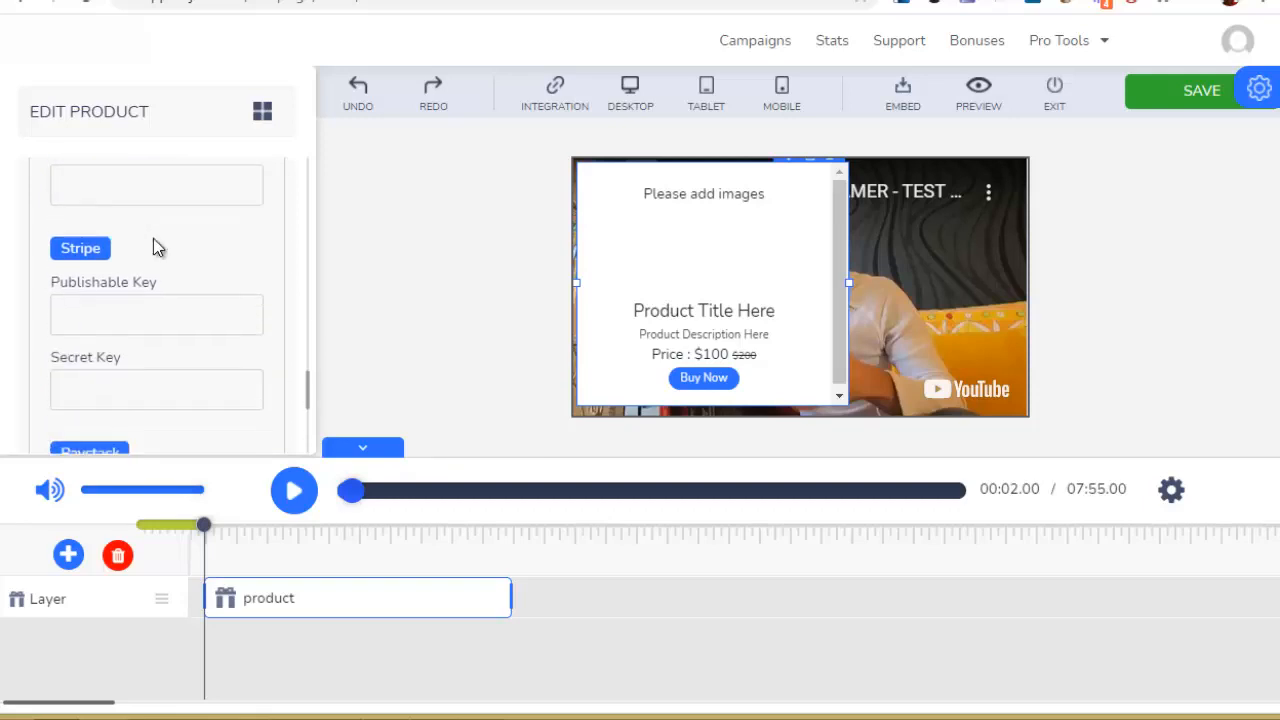
{"action": "scroll", "coordinate": [170, 330], "scroll_direction": "up", "scroll_amount": 10}
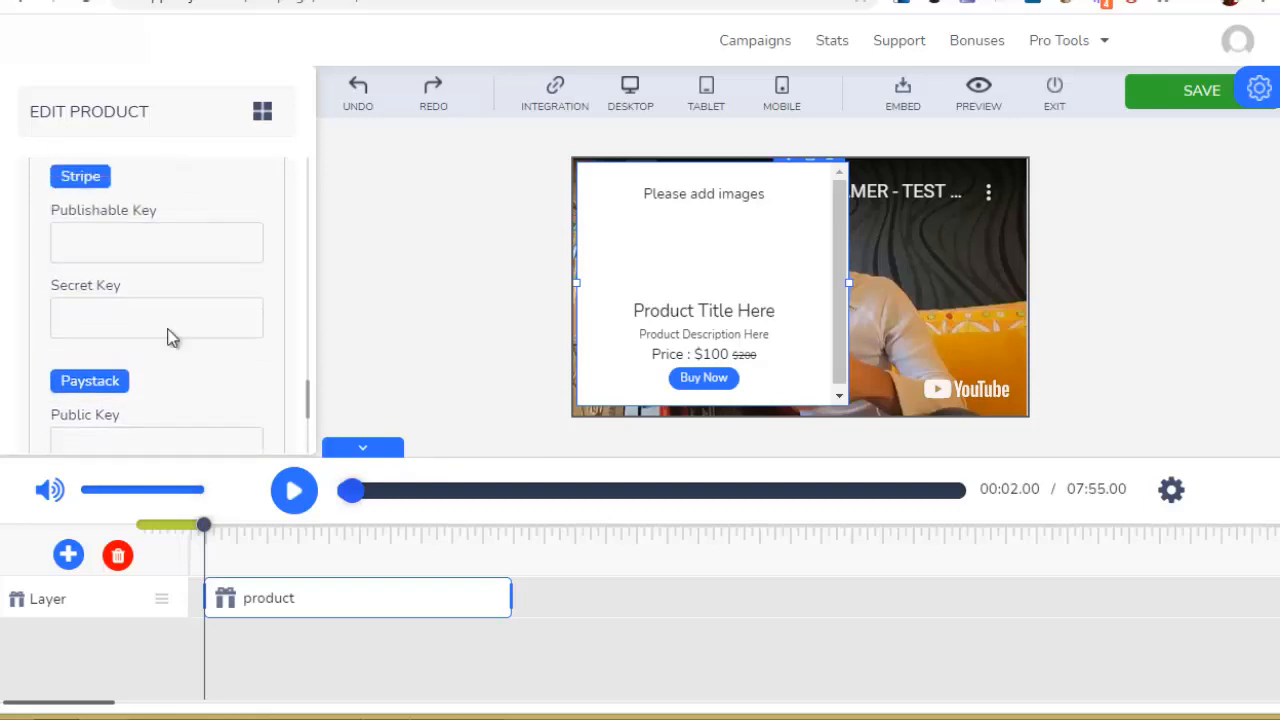
{"action": "left_click", "coordinate": [829, 163]}
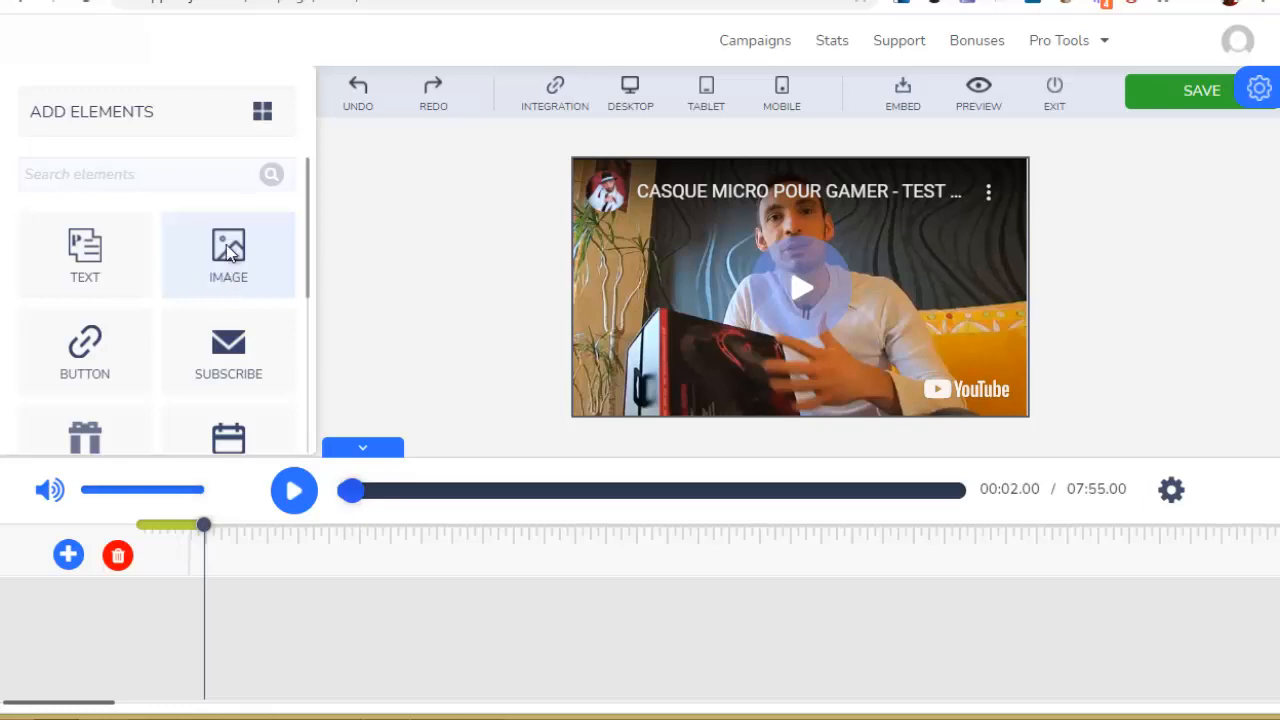
Add an image placeholder to the video and delete it
{"action": "left_click_drag", "start_coordinate": [408, 272], "coordinate": [640, 266]}
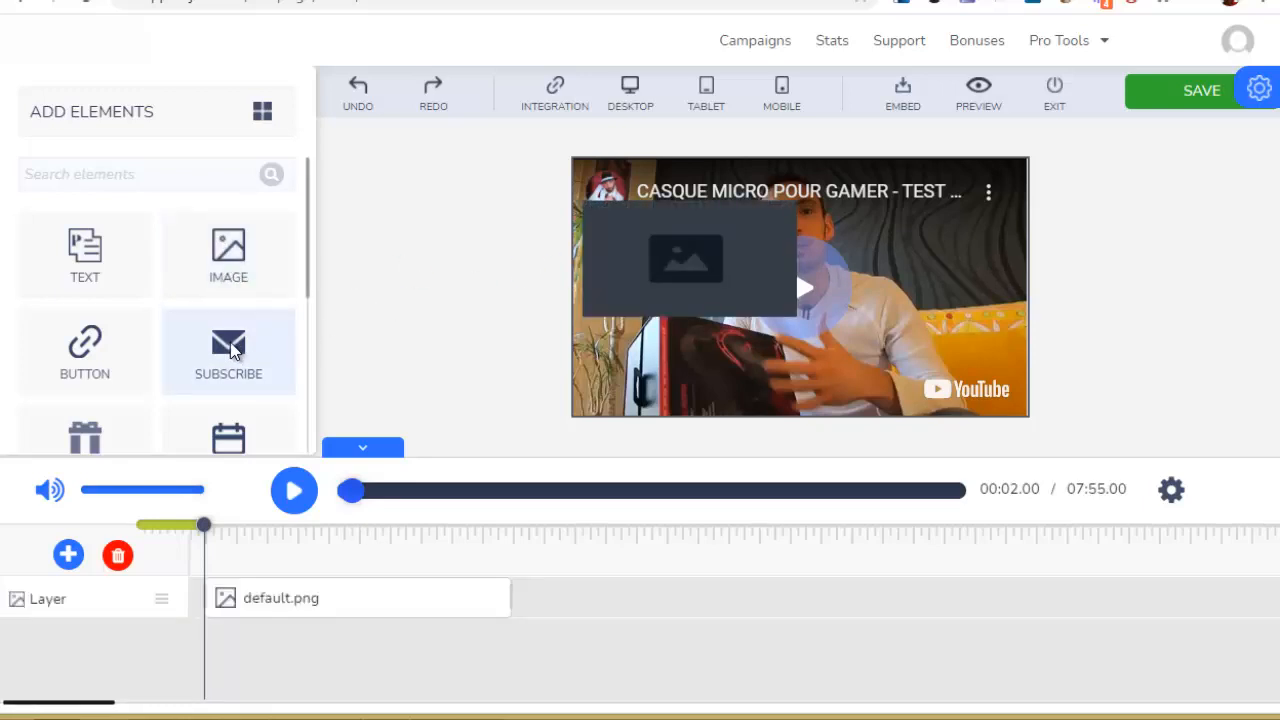
{"action": "left_click", "coordinate": [754, 220]}
{"action": "left_click", "coordinate": [785, 190]}
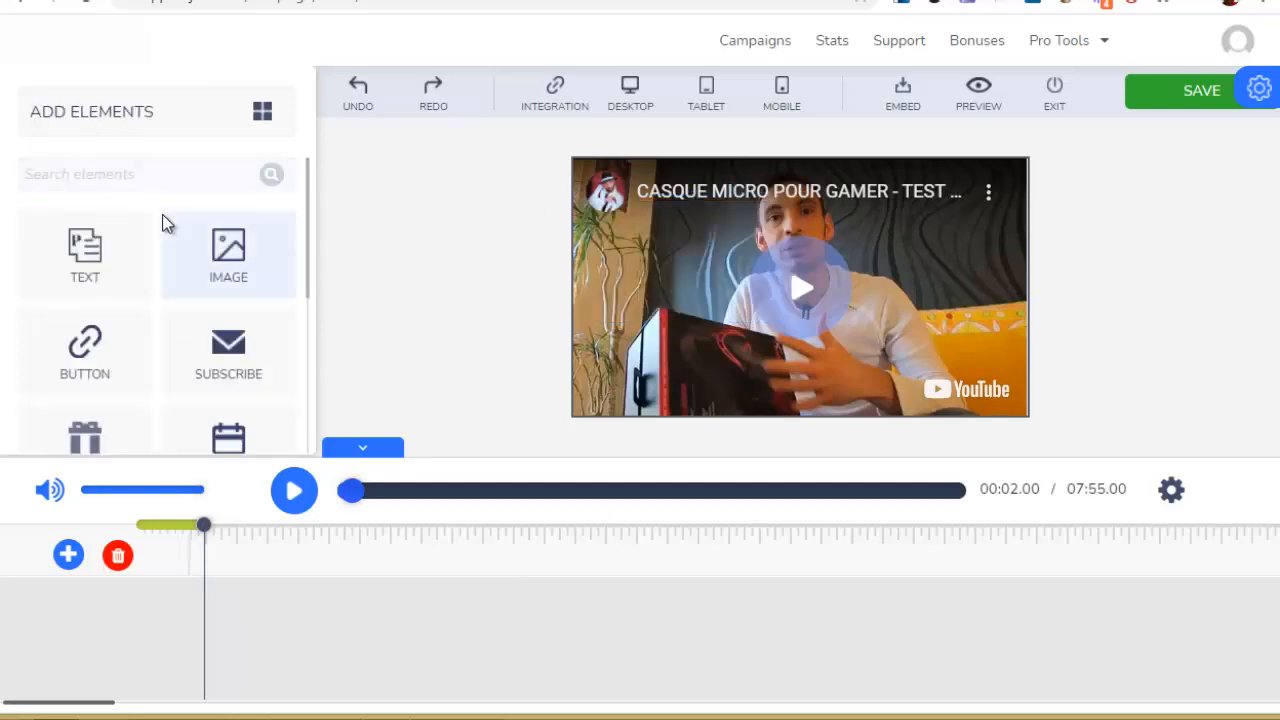
Add a reward element to the middle of the video
{"action": "scroll", "coordinate": [217, 280], "scroll_direction": "down", "scroll_amount": 3}
{"action": "scroll", "coordinate": [220, 300], "scroll_direction": "up", "scroll_amount": 3}
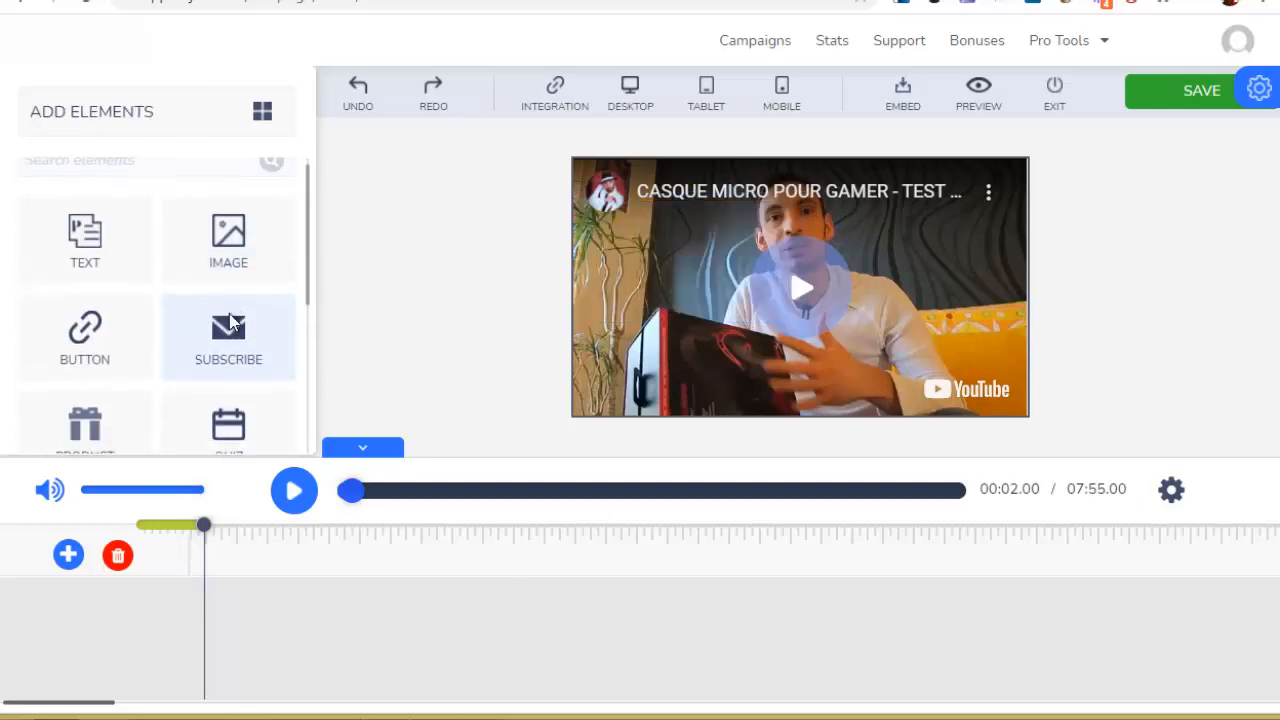
{"action": "scroll", "coordinate": [120, 290], "scroll_direction": "down", "scroll_amount": 3}
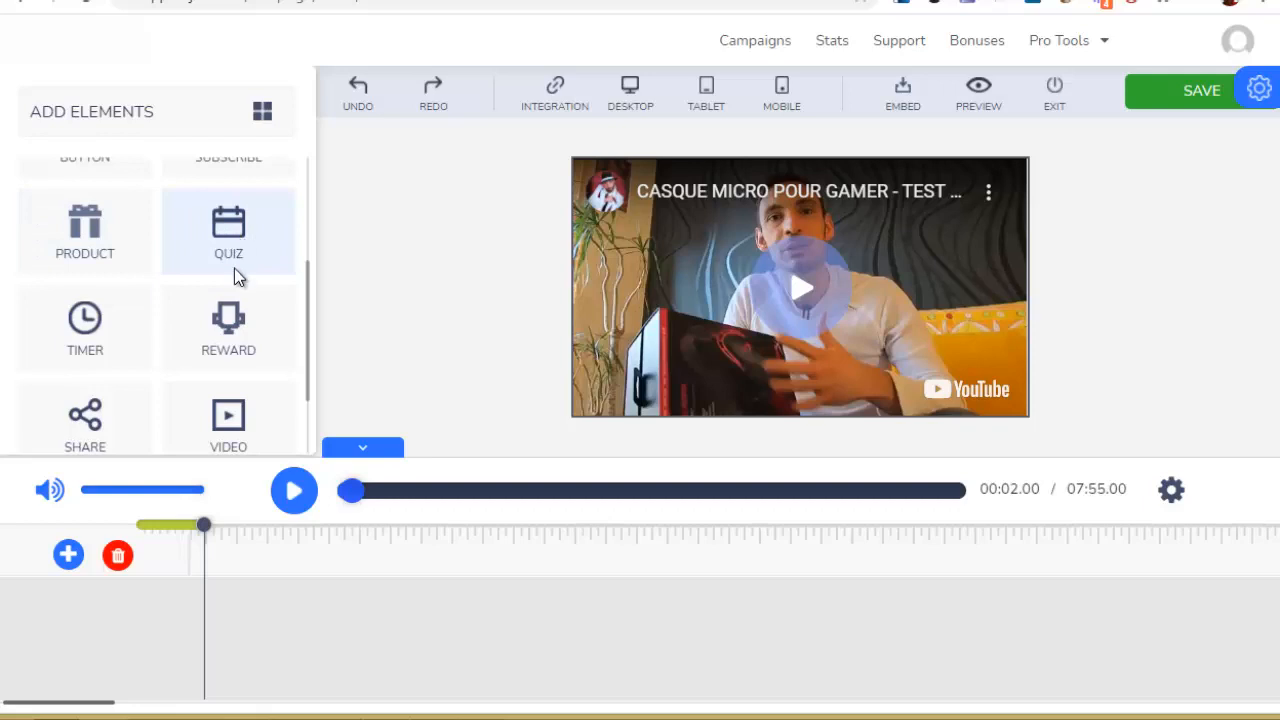
{"action": "left_click_drag", "start_coordinate": [227, 321], "coordinate": [770, 305]}
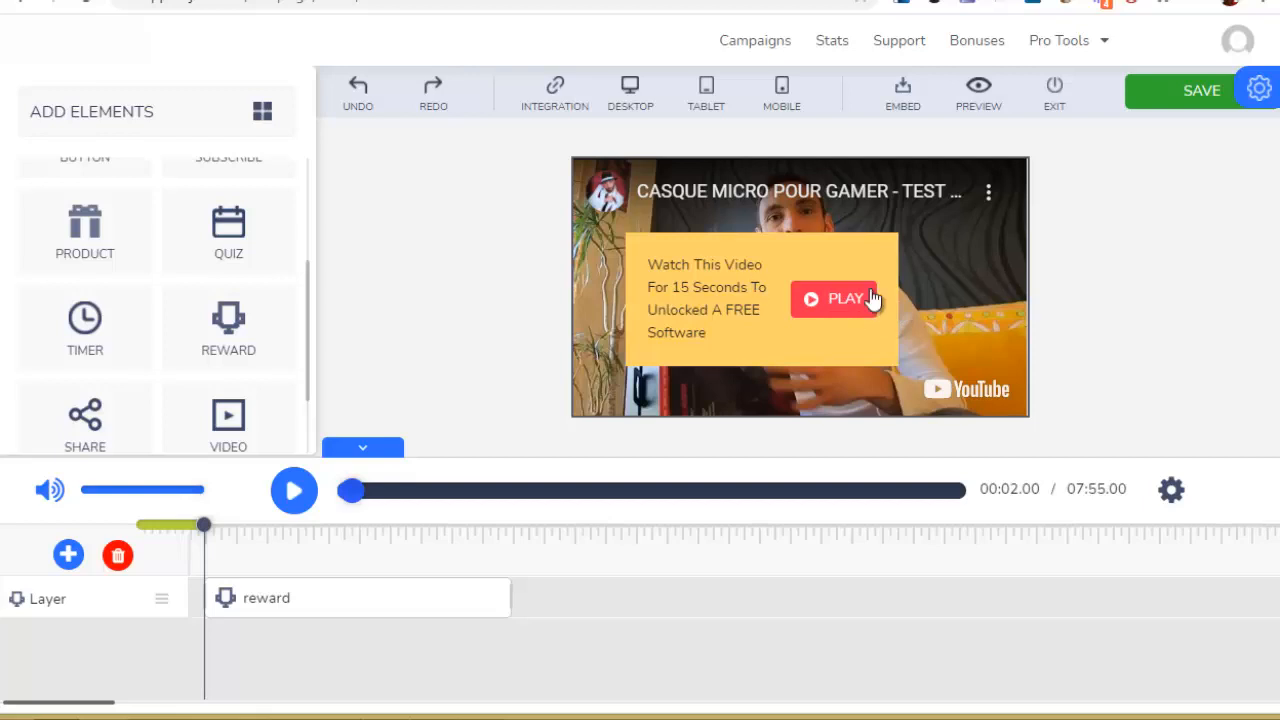
Add social share icons to the lower part of the video and place their layer above the reward layer in the timeline
{"action": "scroll", "coordinate": [255, 298], "scroll_direction": "down", "scroll_amount": 2}
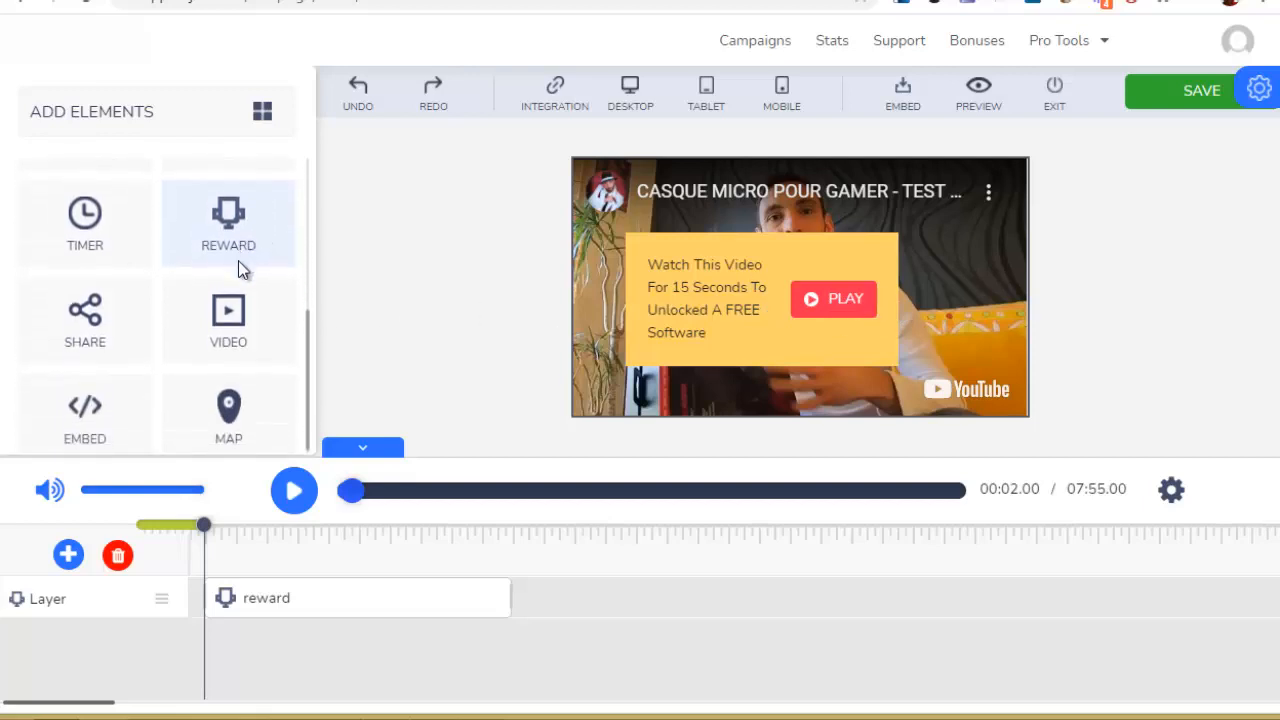
{"action": "left_click_drag", "start_coordinate": [97, 318], "coordinate": [783, 390]}
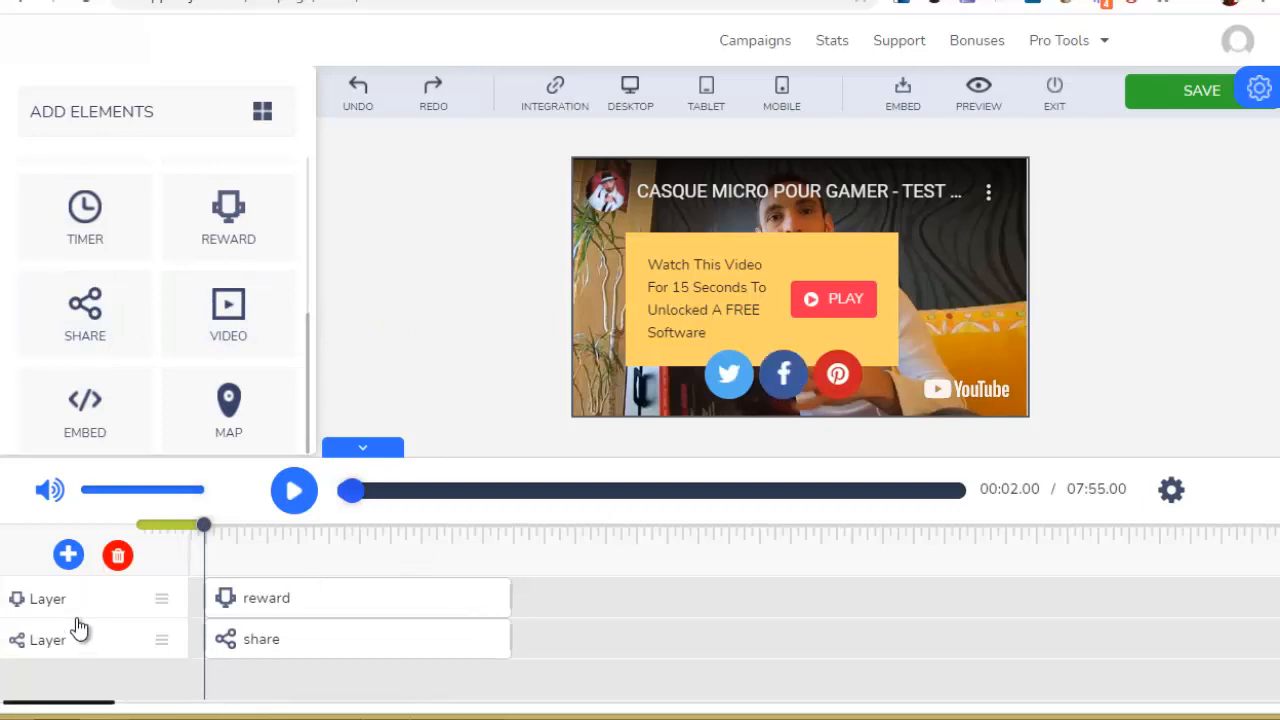
{"action": "left_click_drag", "start_coordinate": [163, 651], "coordinate": [165, 598]}
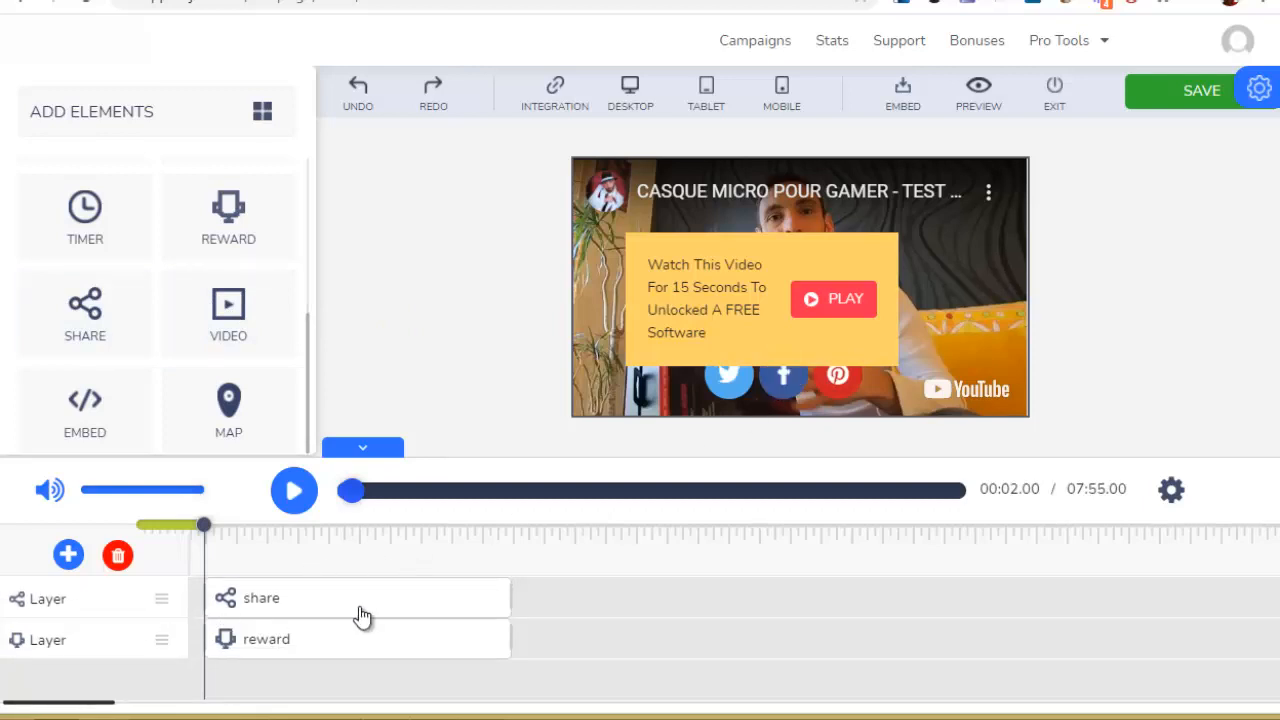
Move the reward element slightly up and the share icons to the lower right of the video
{"action": "left_click_drag", "start_coordinate": [753, 311], "coordinate": [808, 242]}
{"action": "left_click_drag", "start_coordinate": [784, 387], "coordinate": [919, 384]}
Move the reward clip past the end of the share clip in the timeline and check the video at 18 and 6 seconds
{"action": "left_click_drag", "start_coordinate": [484, 650], "coordinate": [722, 626]}
{"action": "left_click", "coordinate": [688, 546]}
{"action": "left_click", "coordinate": [472, 543]}
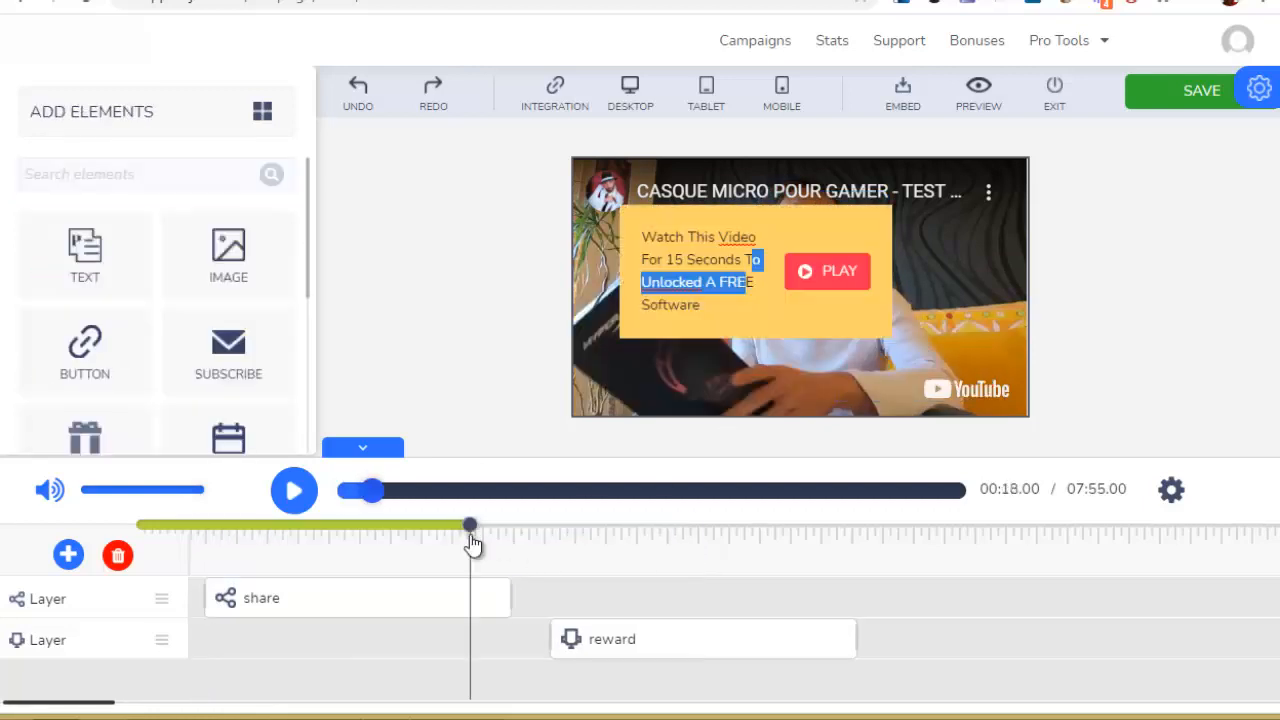
{"action": "left_click", "coordinate": [334, 540]}
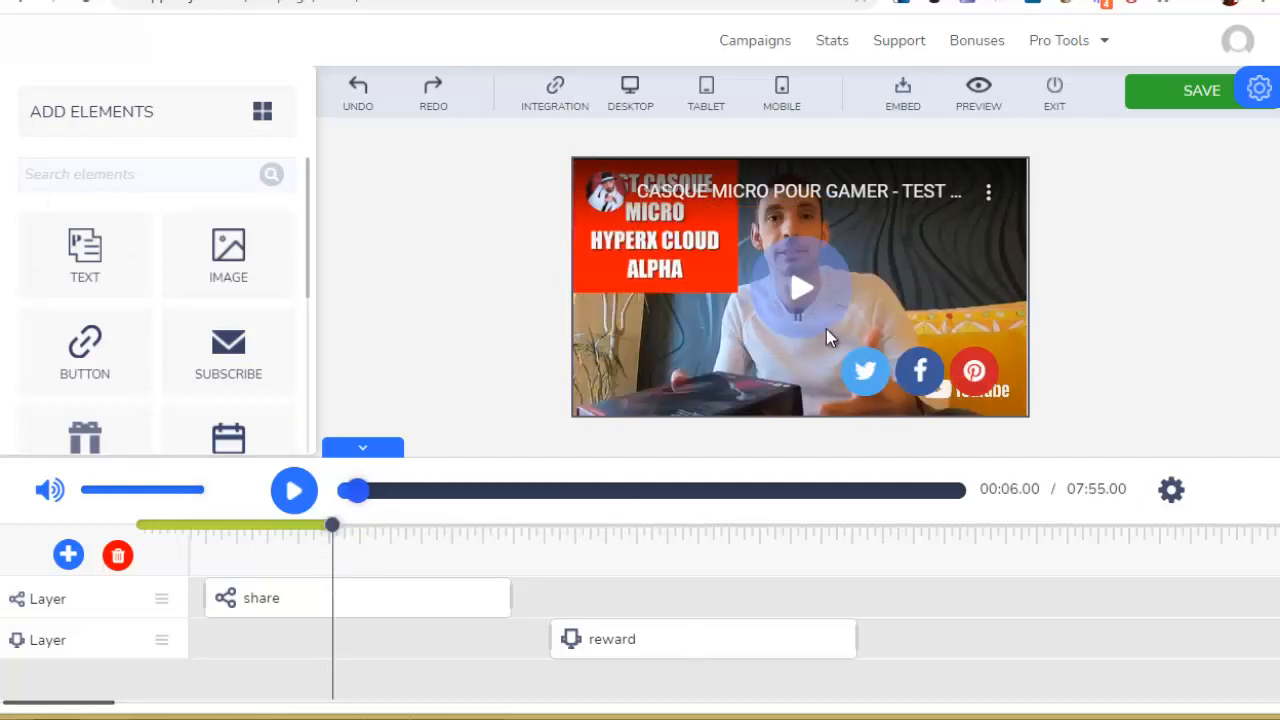
Reposition the share icons in the upper right area of the video, just below the title
{"action": "left_click_drag", "start_coordinate": [950, 388], "coordinate": [940, 252]}
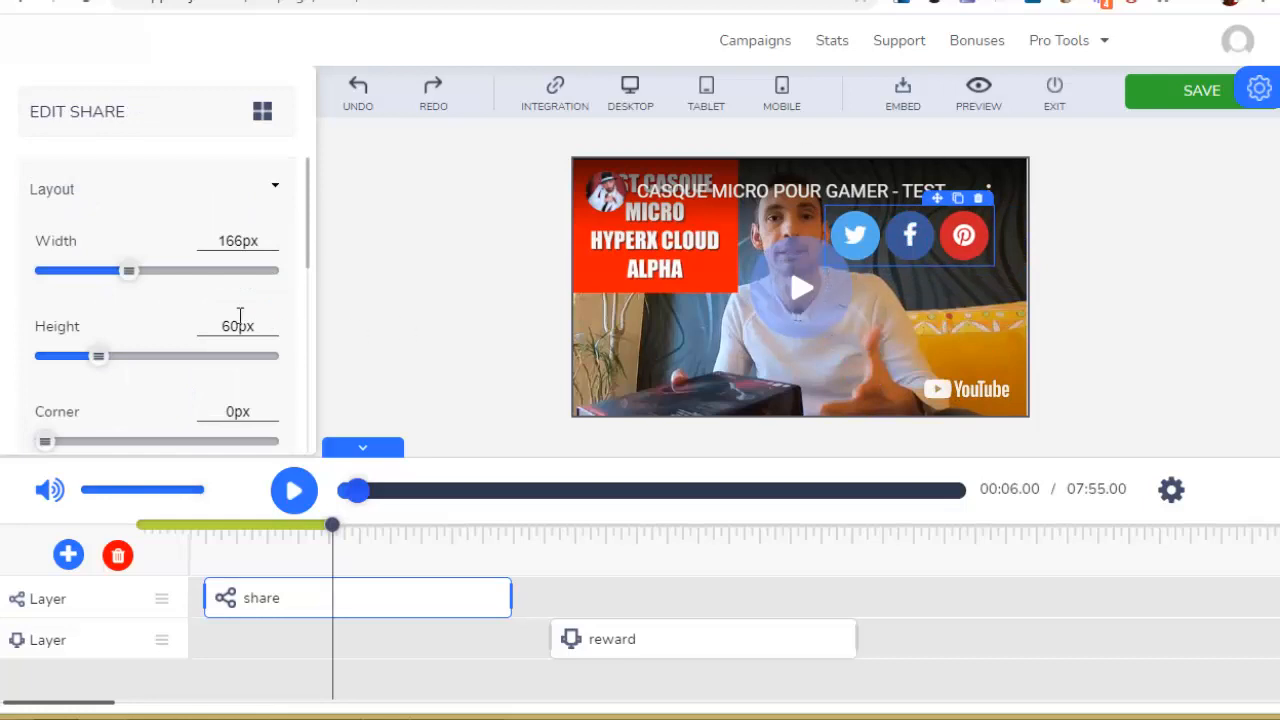
{"action": "scroll", "coordinate": [190, 299], "scroll_direction": "down", "scroll_amount": 1}
{"action": "scroll", "coordinate": [180, 281], "scroll_direction": "down", "scroll_amount": 3}
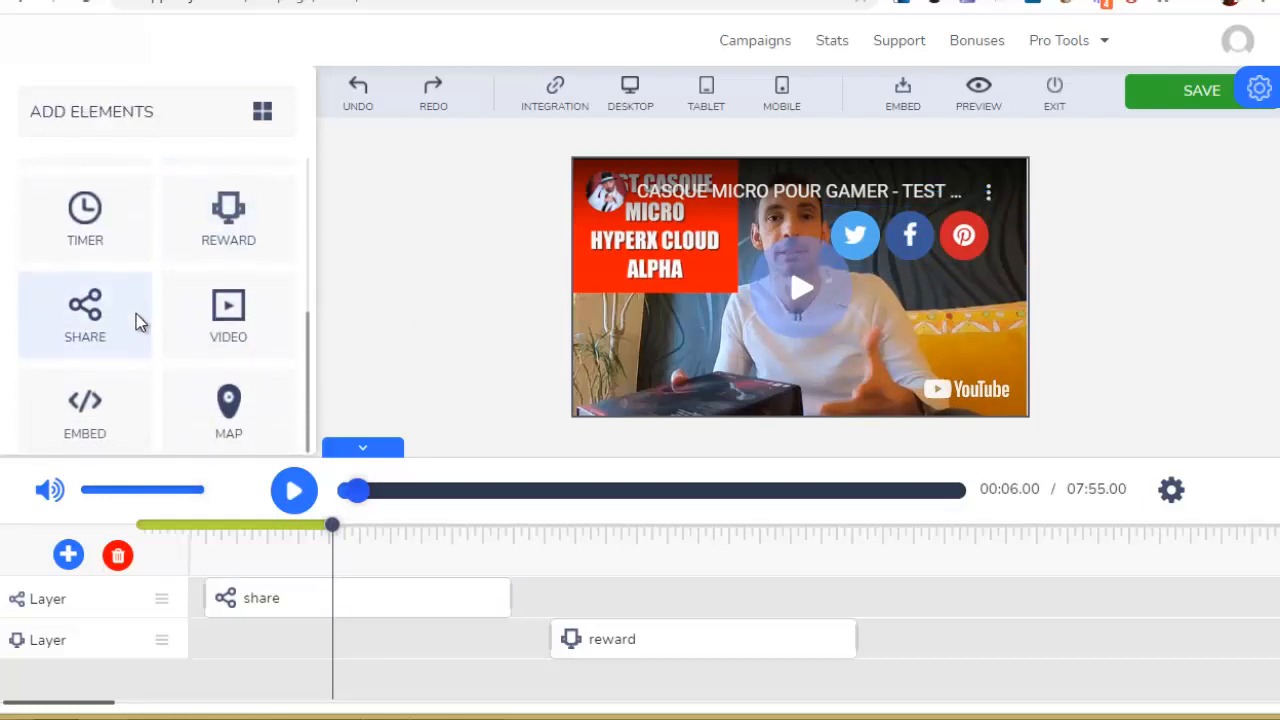
{"action": "left_click", "coordinate": [233, 413]}
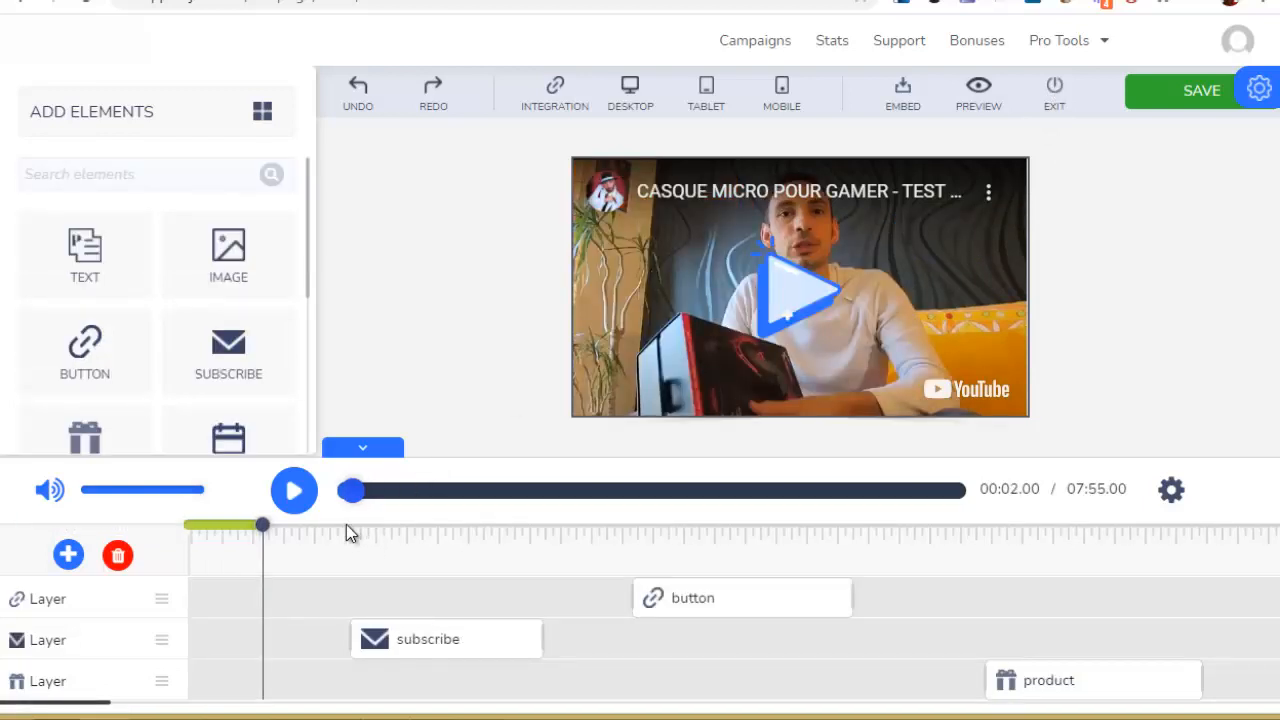
Play the campaign timeline around the starts of the subscribe, button and product clips to check each overlay on the video
{"action": "left_click", "coordinate": [294, 490]}
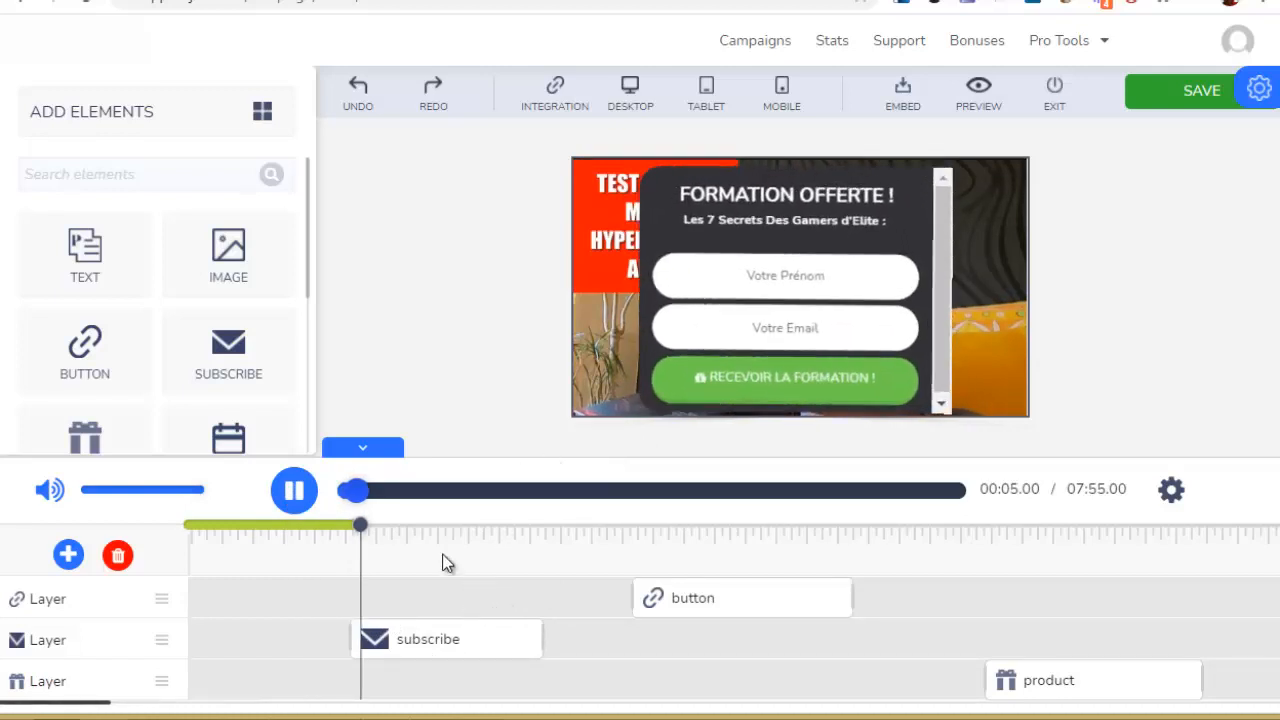
{"action": "left_click", "coordinate": [294, 492]}
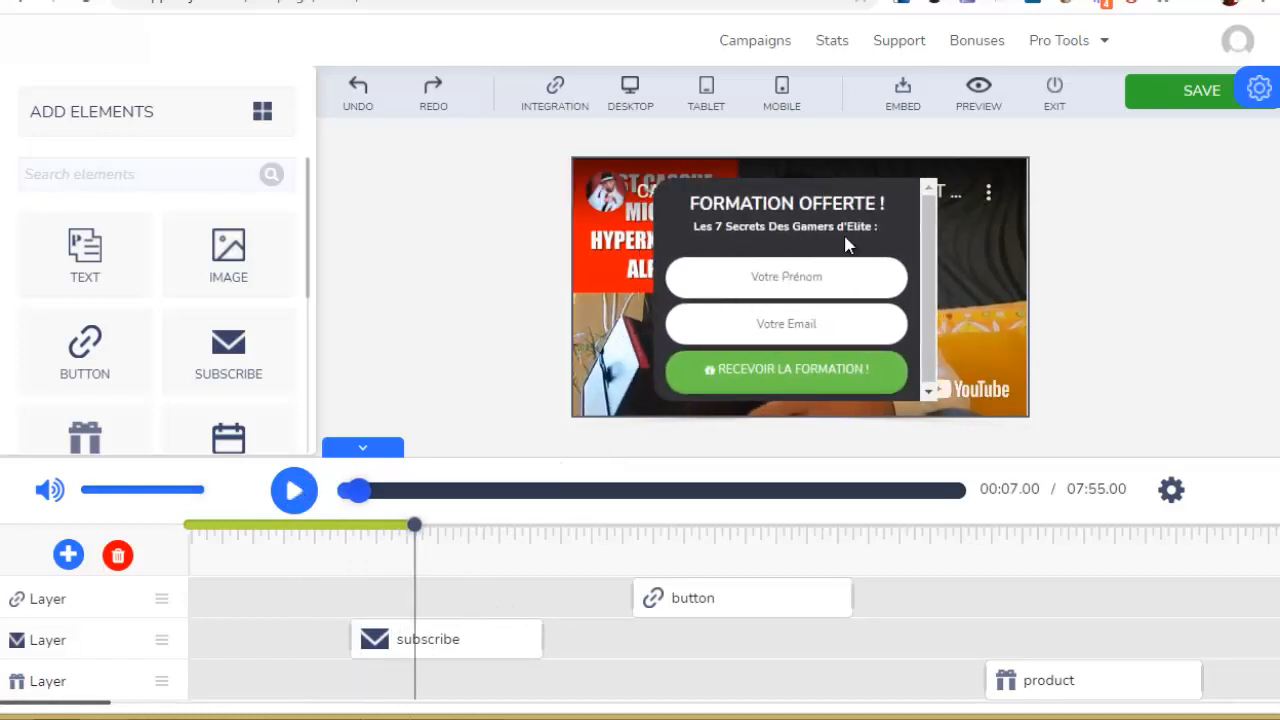
{"action": "left_click", "coordinate": [628, 548]}
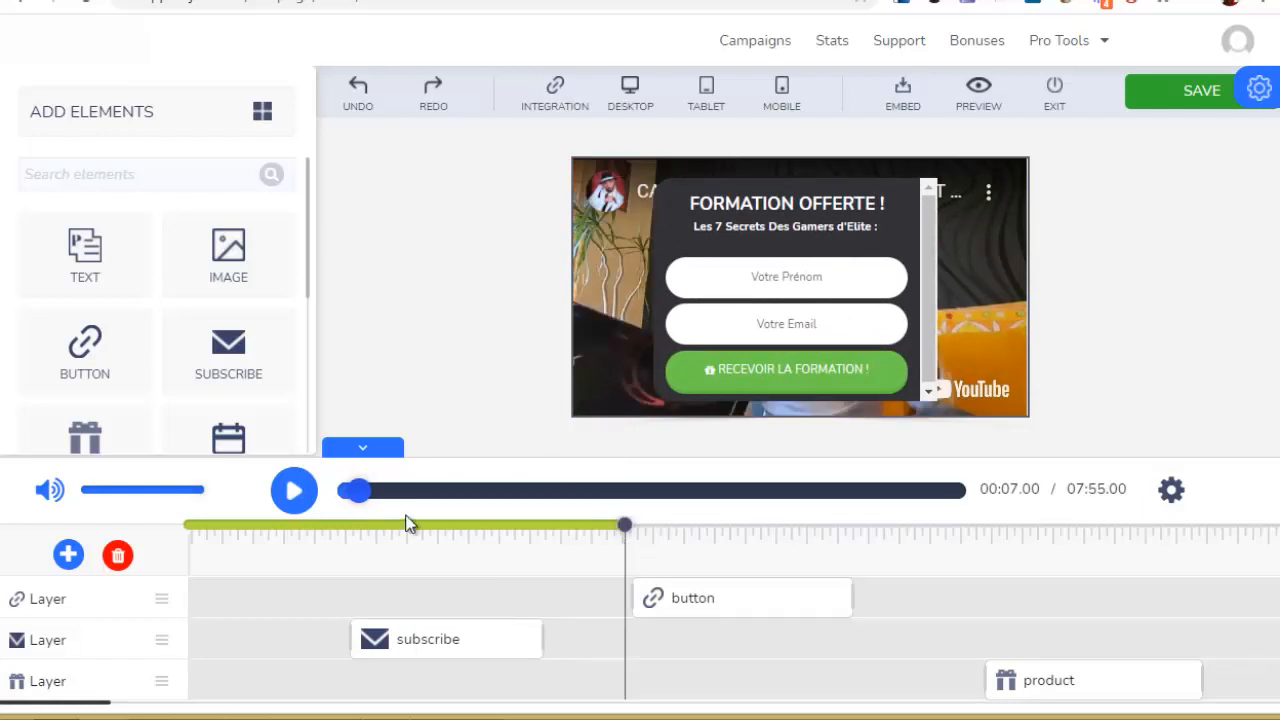
{"action": "left_click", "coordinate": [292, 494]}
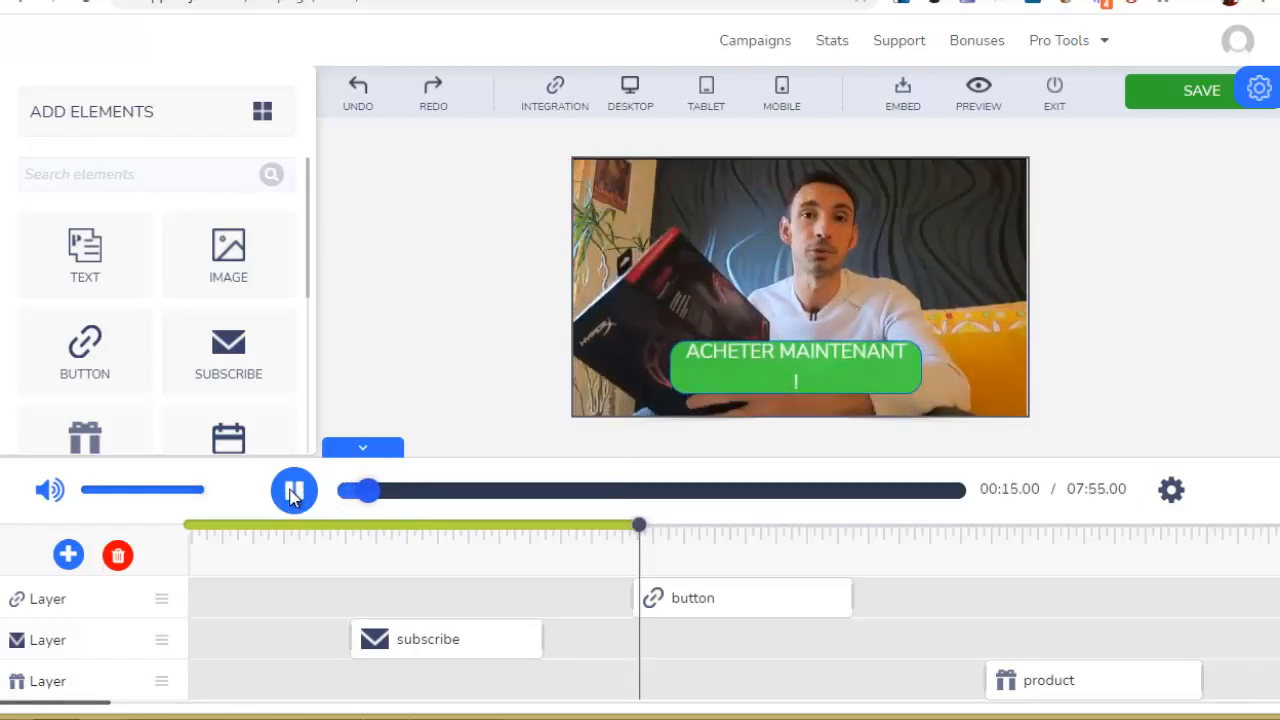
{"action": "left_click", "coordinate": [294, 492]}
{"action": "left_click", "coordinate": [975, 540]}
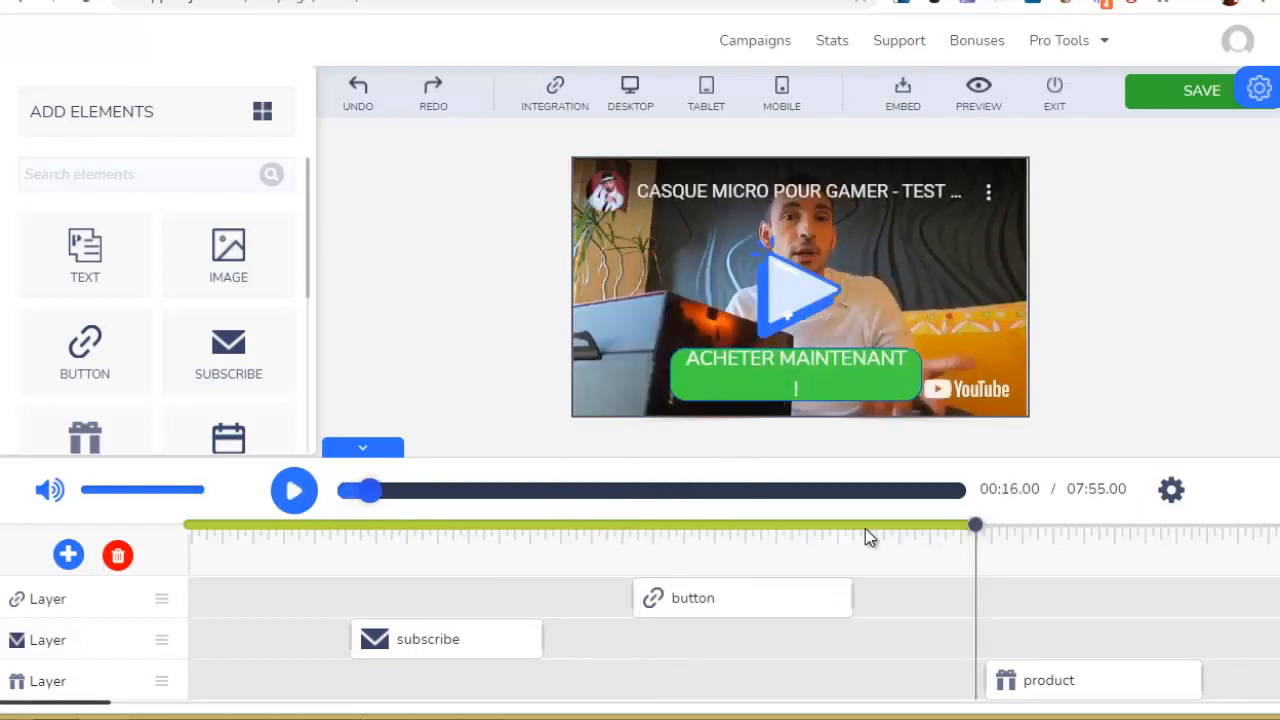
{"action": "left_click", "coordinate": [292, 493]}
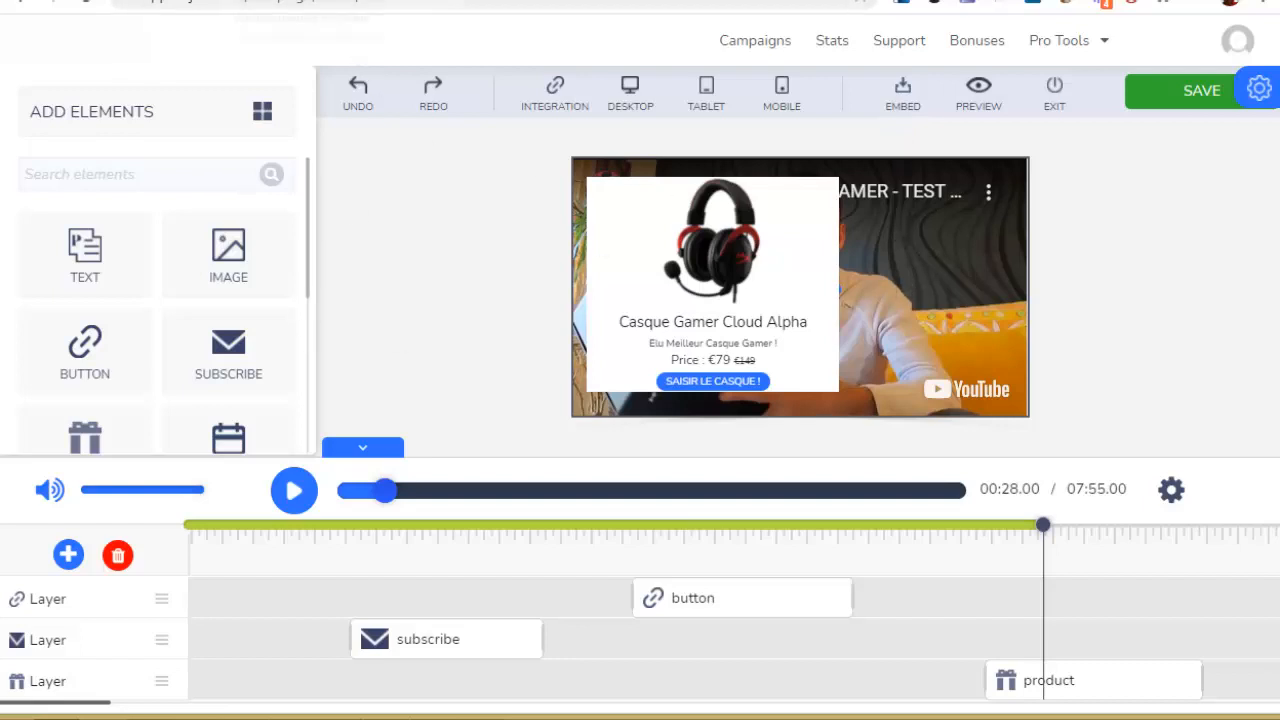
Switch to the headset sales page with the embedded interactive video, look at the original YouTube video, and return to the sales page
{"action": "left_click", "coordinate": [290, 1]}
{"action": "scroll", "coordinate": [486, 104], "scroll_direction": "up", "scroll_amount": 1}
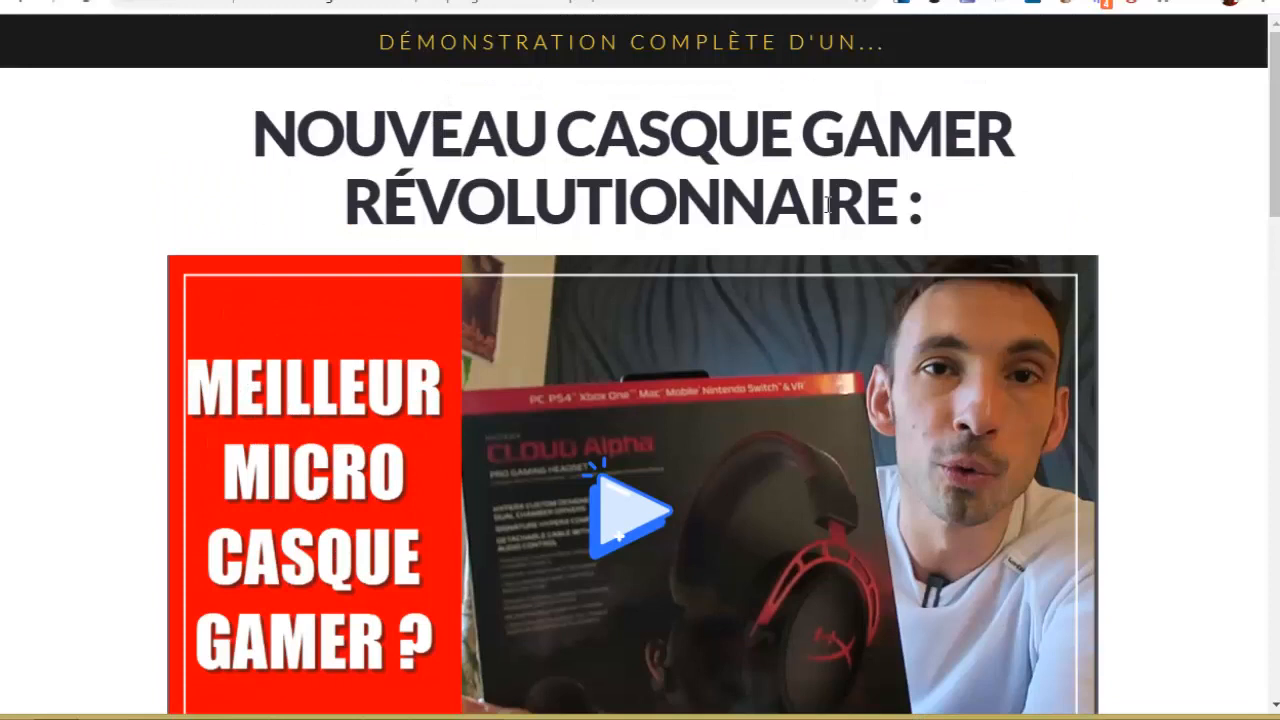
{"action": "scroll", "coordinate": [617, 367], "scroll_direction": "down", "scroll_amount": 2}
{"action": "scroll", "coordinate": [822, 478], "scroll_direction": "up", "scroll_amount": 1}
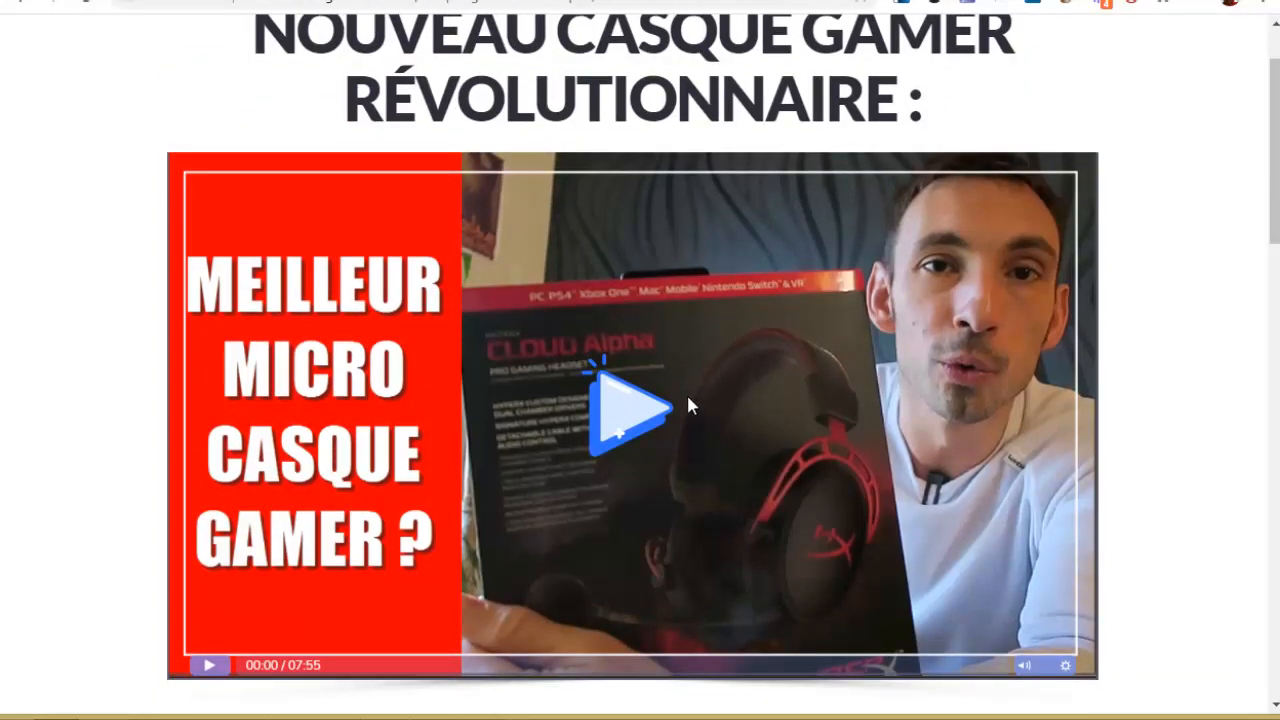
{"action": "scroll", "coordinate": [782, 359], "scroll_direction": "up", "scroll_amount": 1}
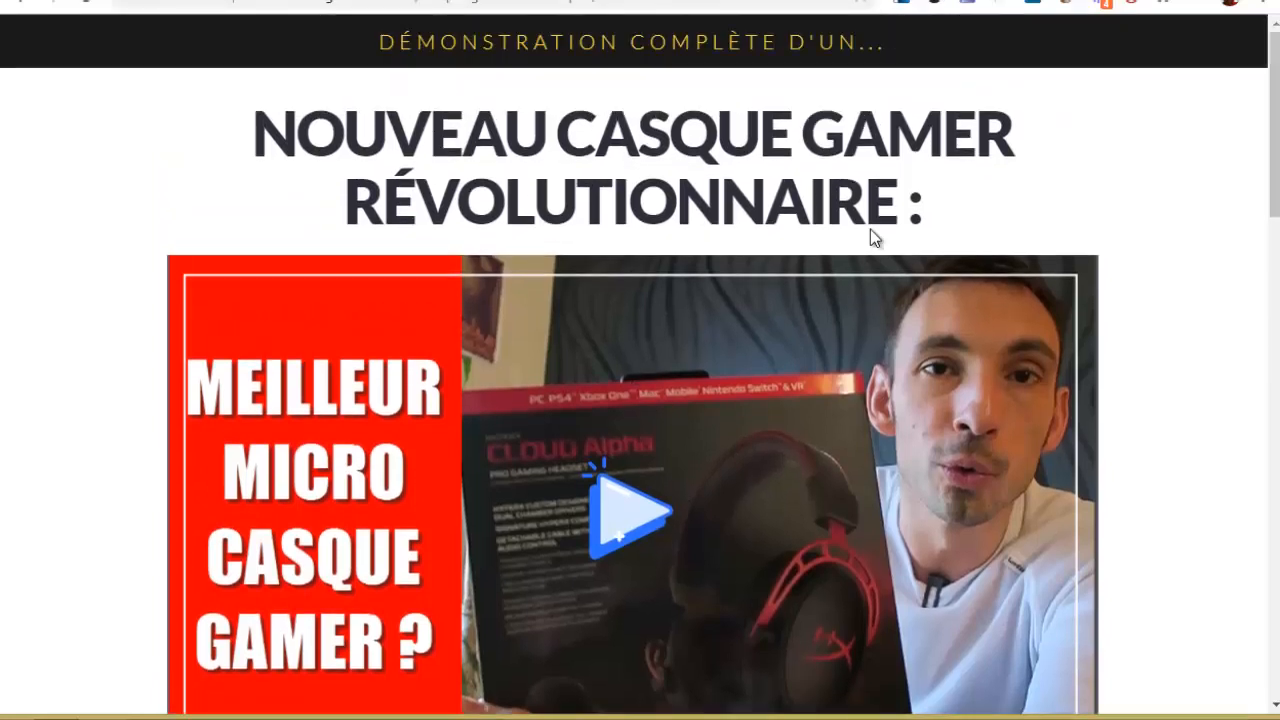
{"action": "left_click", "coordinate": [740, 1]}
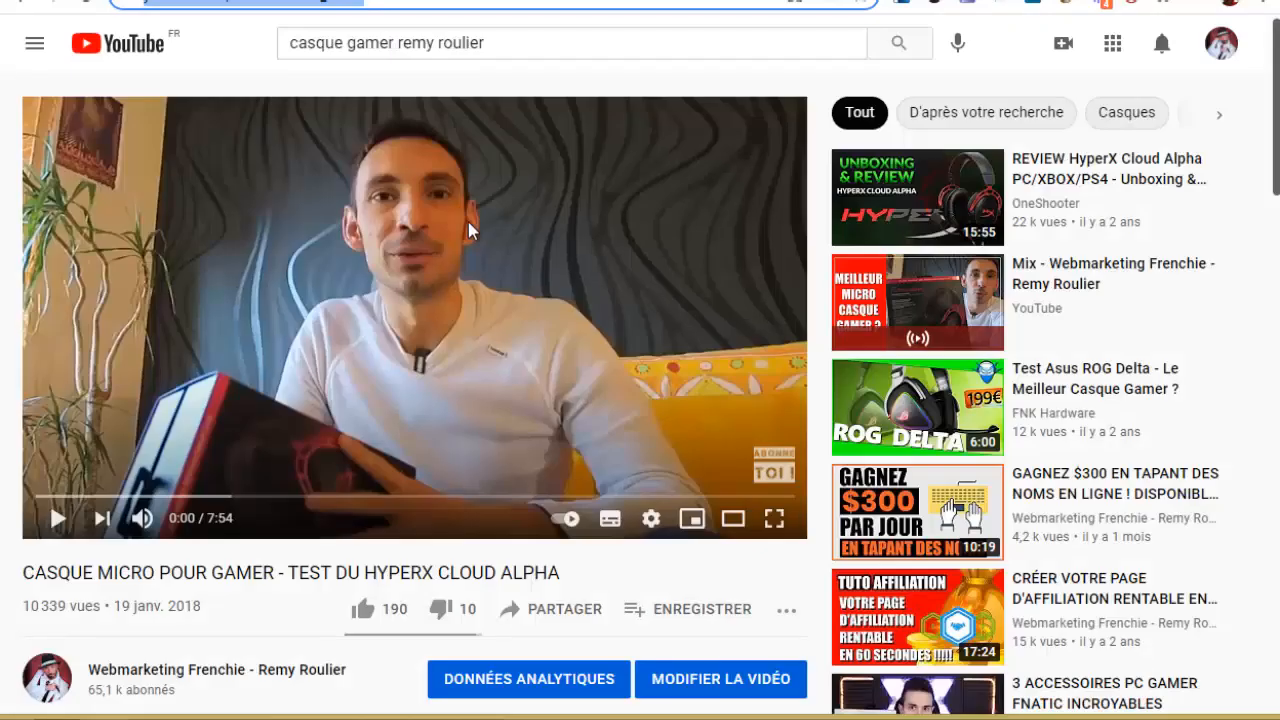
{"action": "key", "text": "ctrl+shift+Tab"}
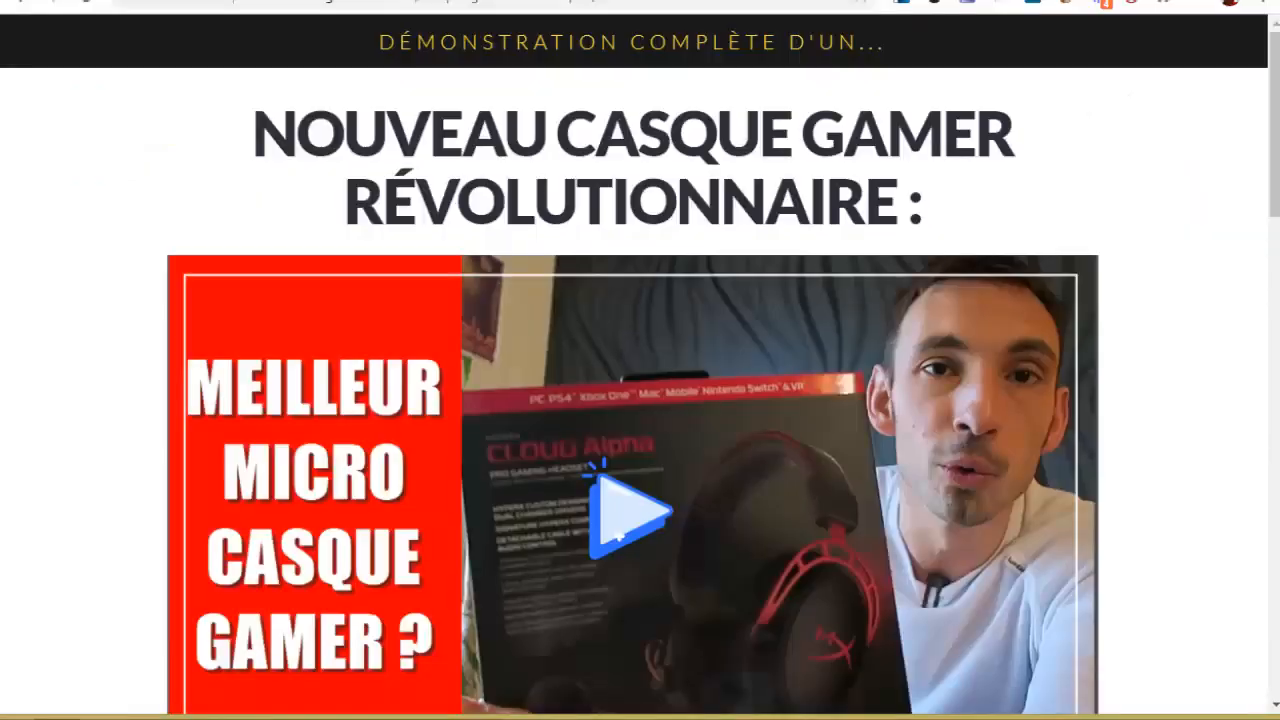
Play the video embedded in the sales page and enter a first name and an e-mail in the FORMATION OFFERTE ! form
{"action": "scroll", "coordinate": [697, 268], "scroll_direction": "down", "scroll_amount": 1}
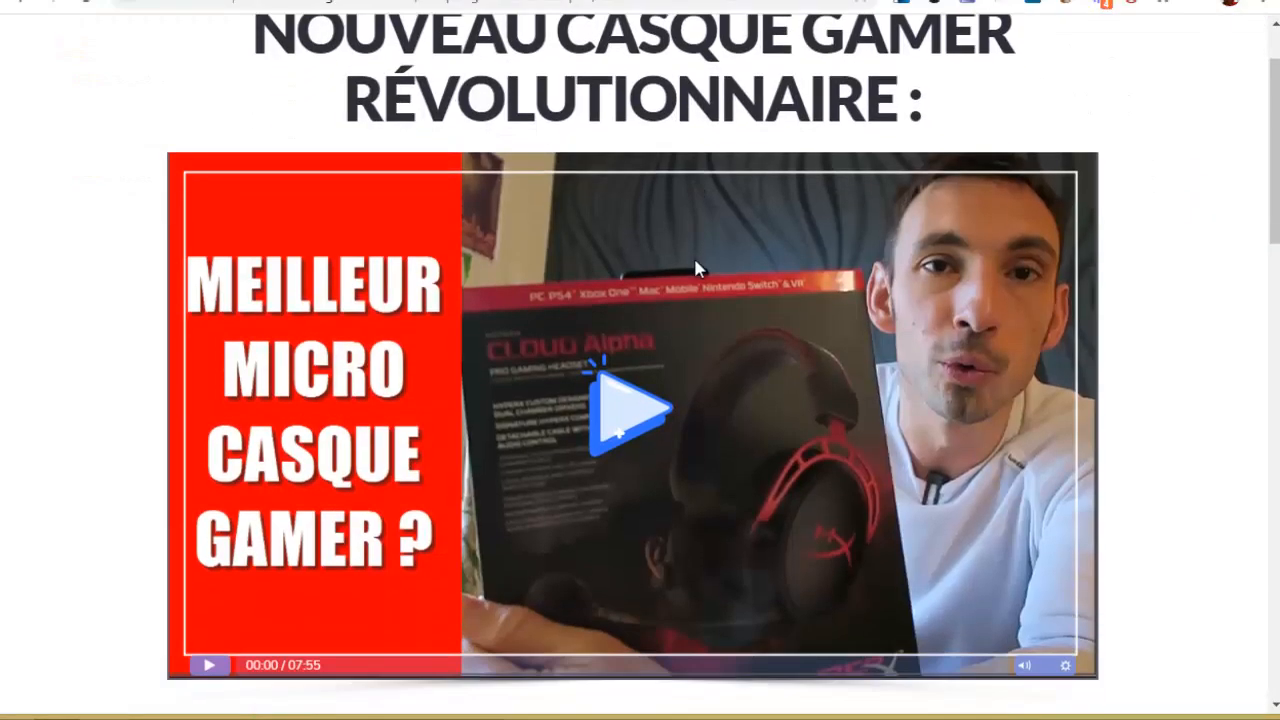
{"action": "left_click", "coordinate": [630, 412]}
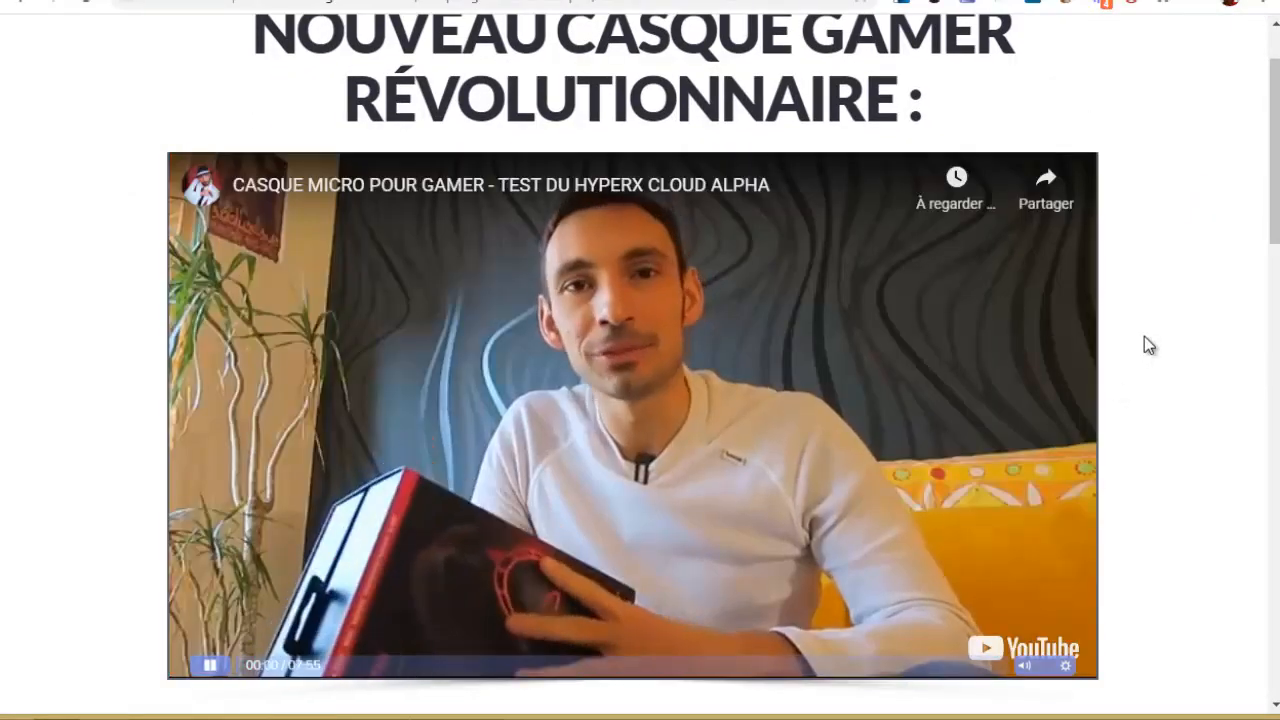
{"action": "scroll", "coordinate": [1144, 338], "scroll_direction": "down", "scroll_amount": 1}
{"action": "scroll", "coordinate": [1100, 337], "scroll_direction": "up", "scroll_amount": 1}
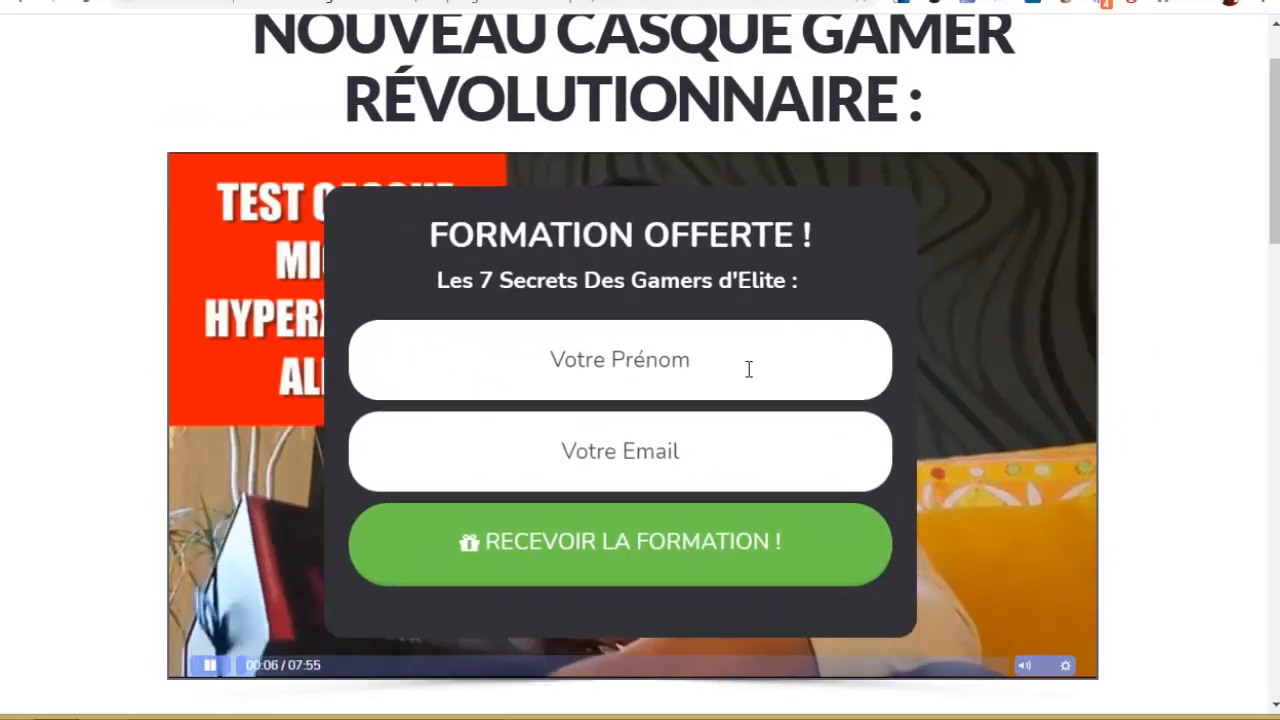
{"action": "left_click", "coordinate": [557, 378]}
{"action": "type", "text": "egzge"}
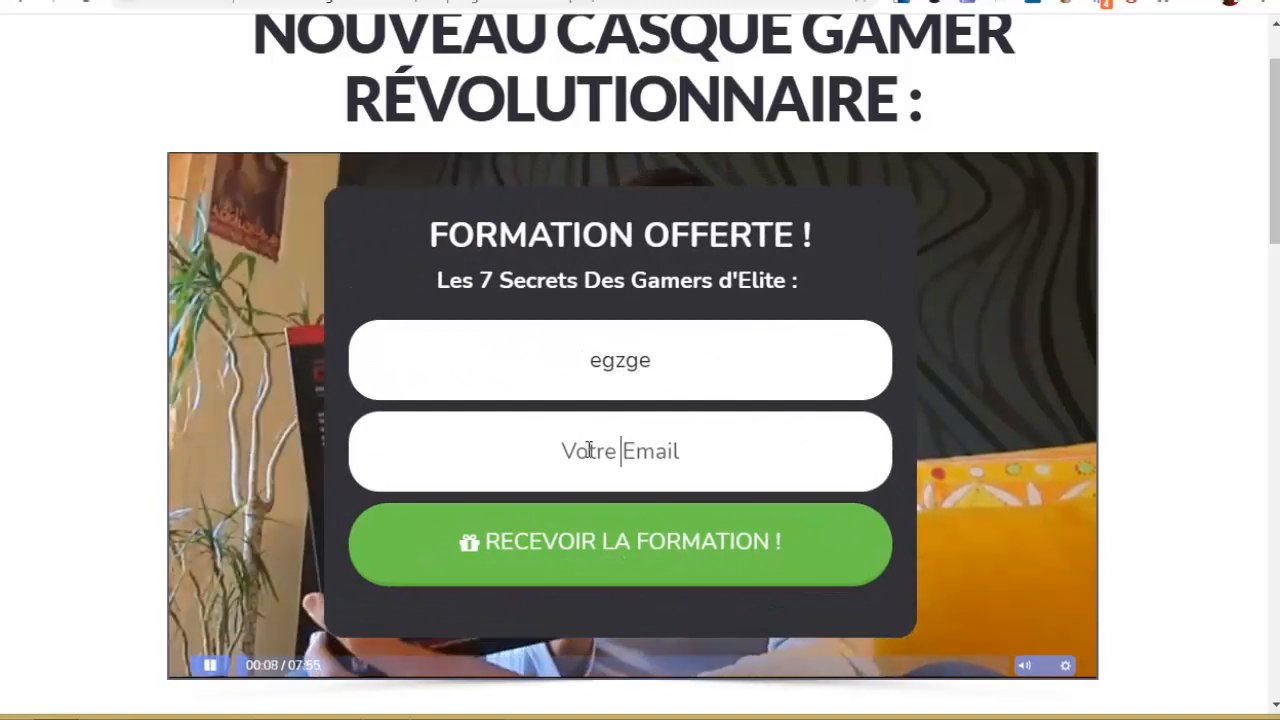
{"action": "left_click", "coordinate": [563, 449]}
{"action": "type", "text": "zegze"}
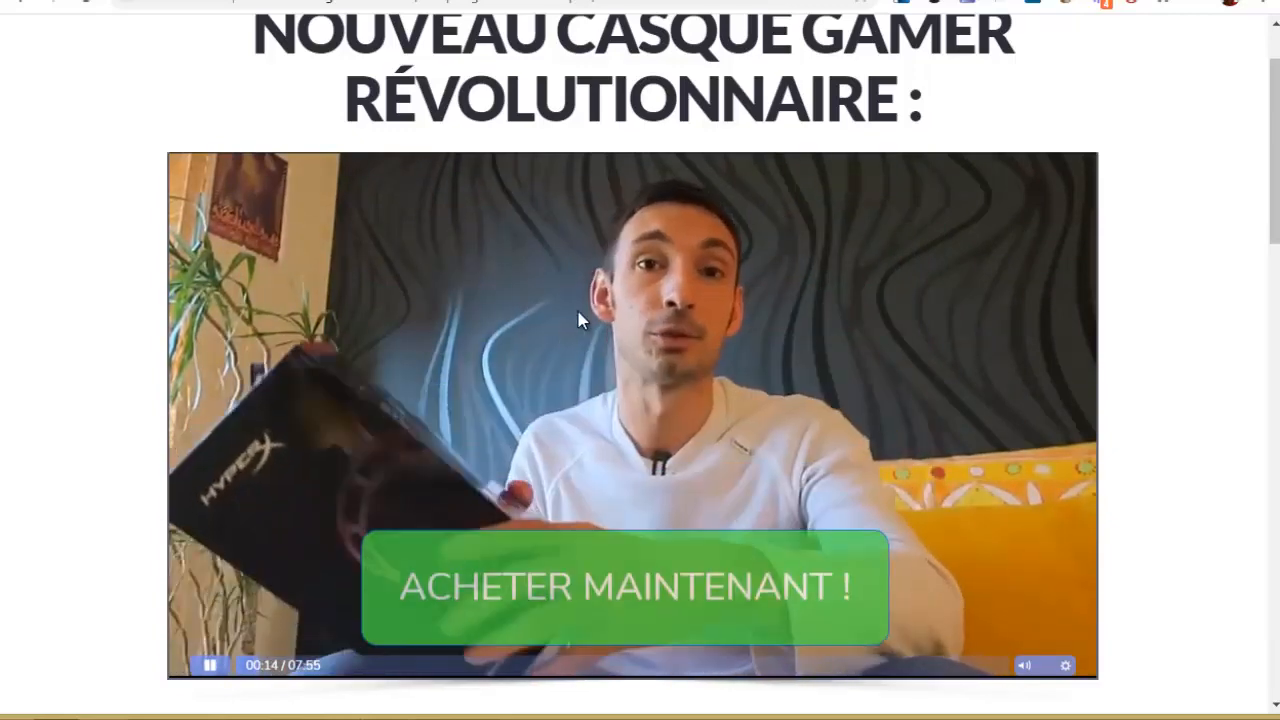
Follow the video's ACHETER MAINTENANT ! button to the Amazon product page, examine the page, and return to the sales page
{"action": "left_click", "coordinate": [663, 566]}
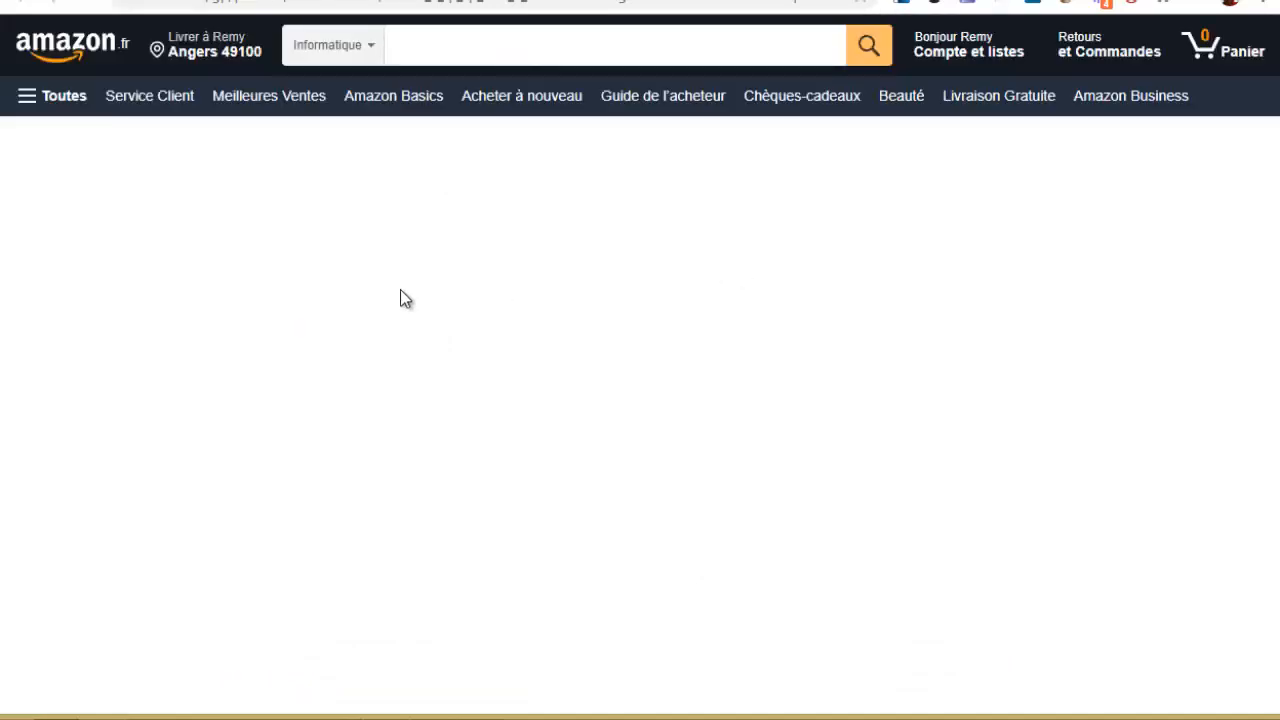
{"action": "scroll", "coordinate": [440, 383], "scroll_direction": "down", "scroll_amount": 1}
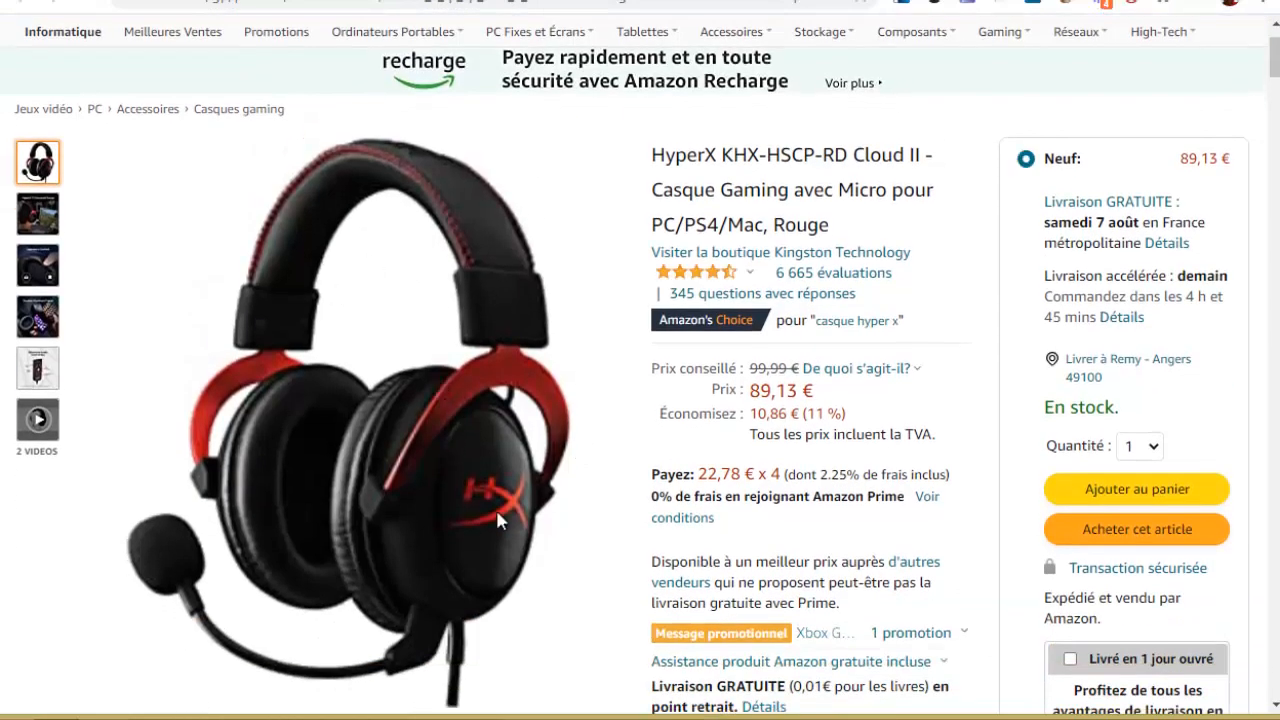
{"action": "left_click", "coordinate": [110, 1]}
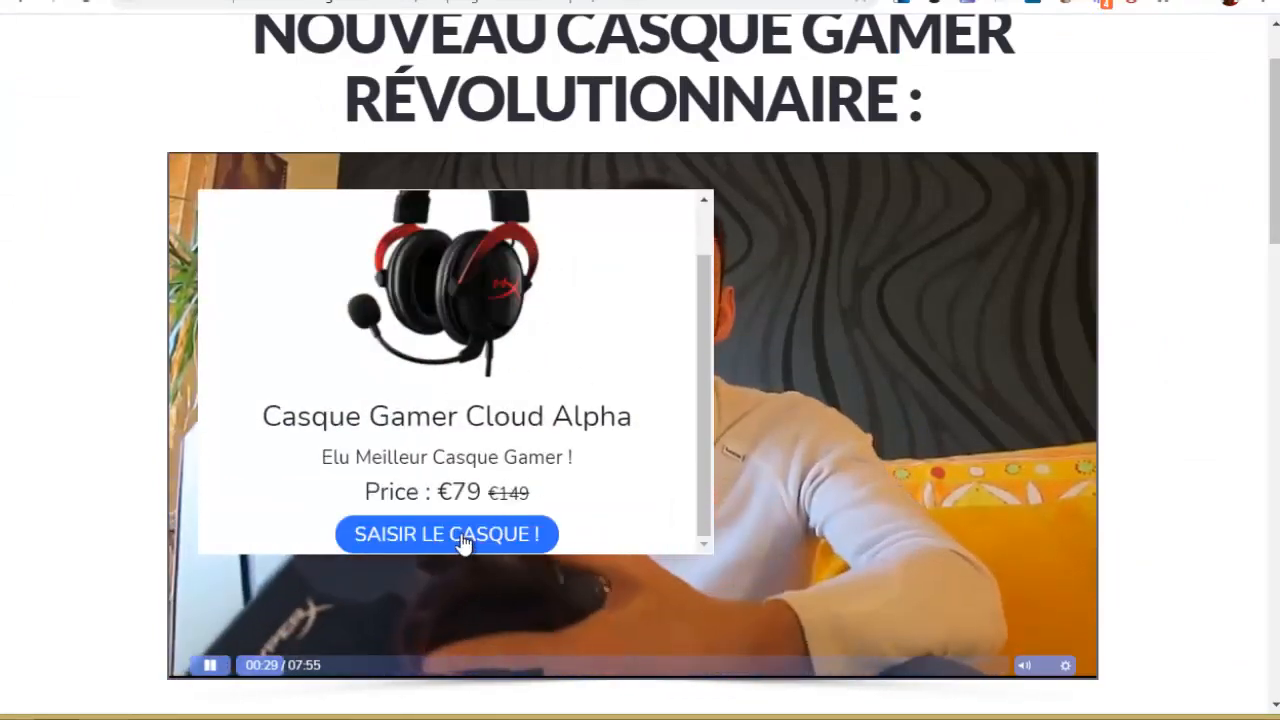
Open the checkout from the SAISIR LE CASQUE ! product overlay, choose Pay with Credit Card, and review the customer and payment fields
{"action": "left_click", "coordinate": [457, 540]}
{"action": "scroll", "coordinate": [563, 300], "scroll_direction": "down", "scroll_amount": 3}
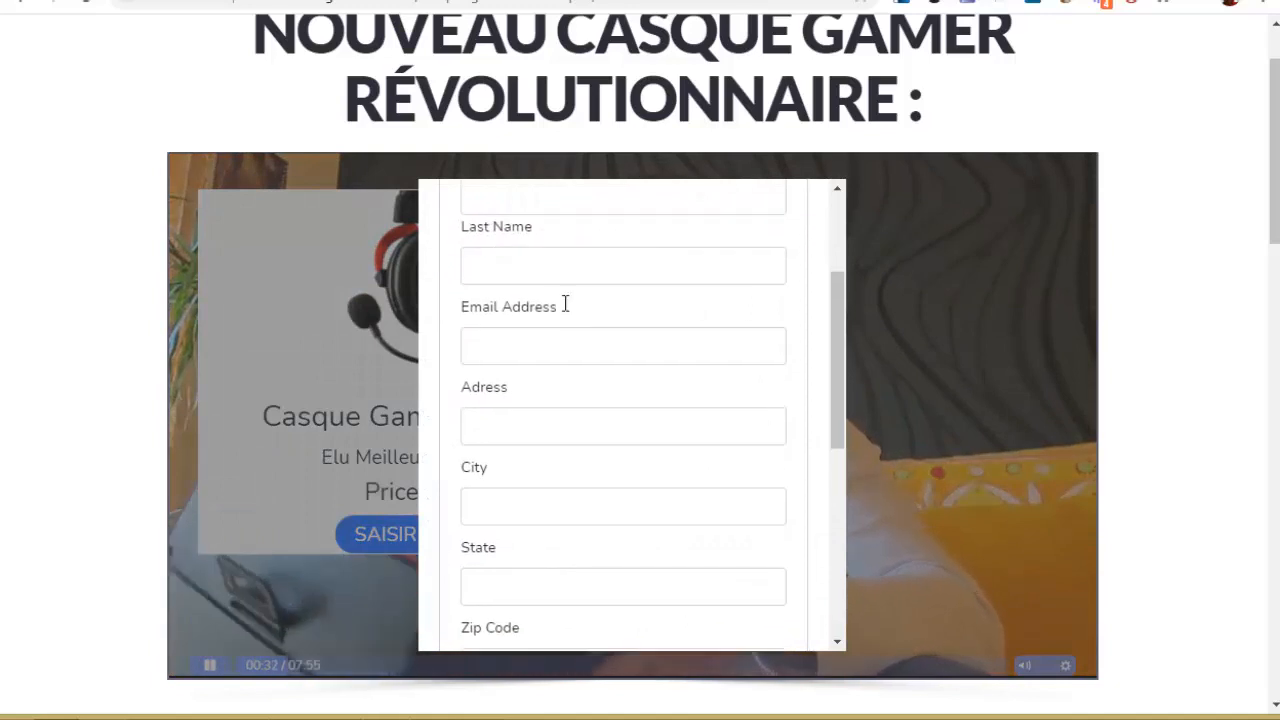
{"action": "scroll", "coordinate": [614, 291], "scroll_direction": "down", "scroll_amount": 4}
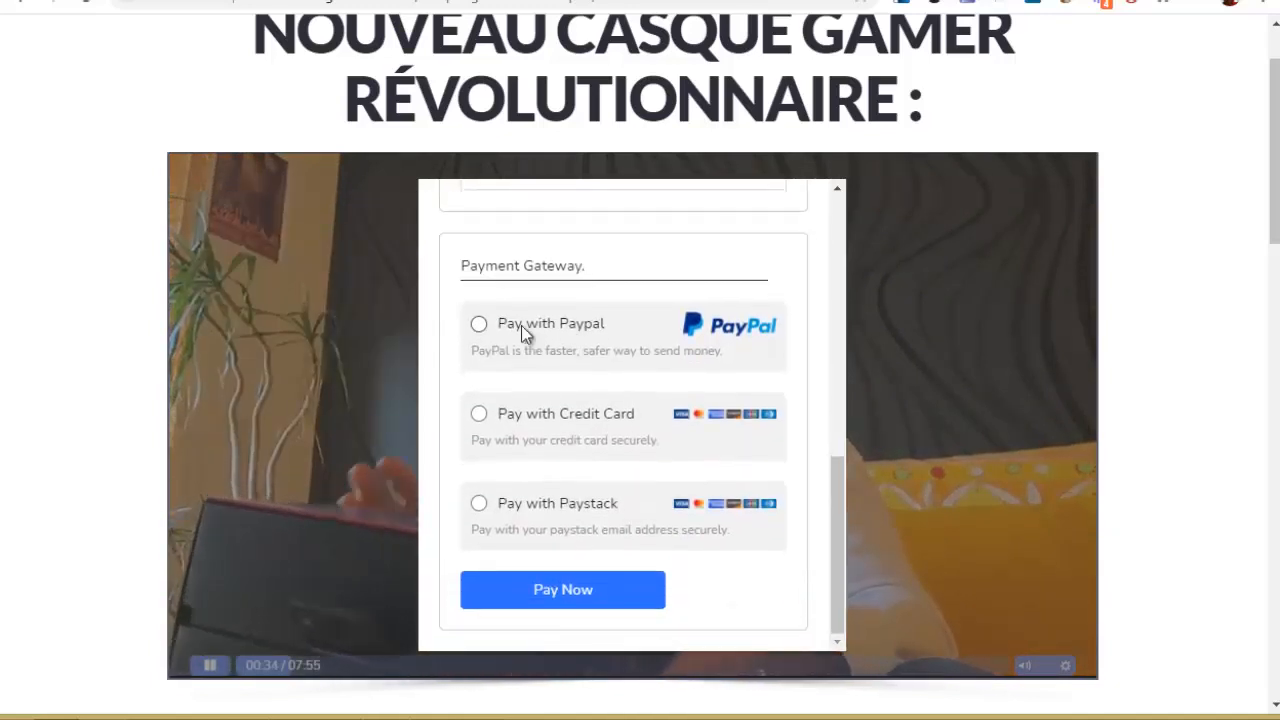
{"action": "left_click", "coordinate": [479, 323]}
{"action": "left_click", "coordinate": [479, 413]}
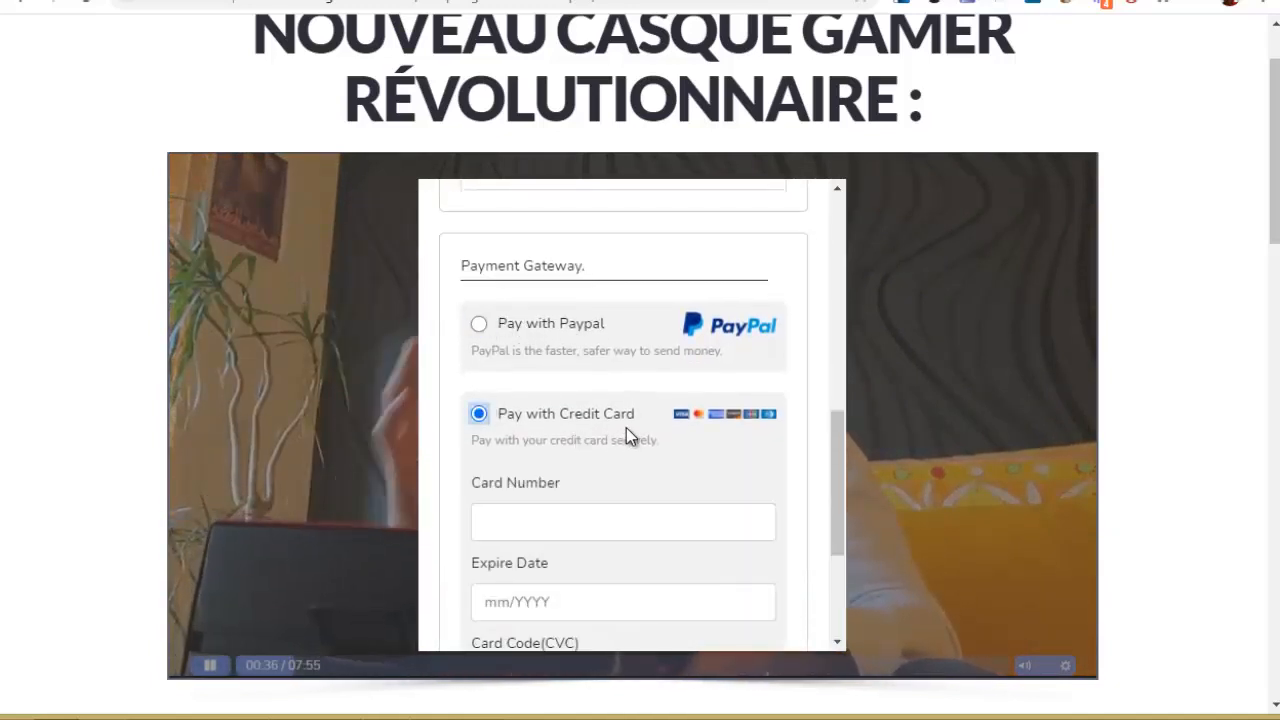
{"action": "scroll", "coordinate": [432, 269], "scroll_direction": "down", "scroll_amount": 2}
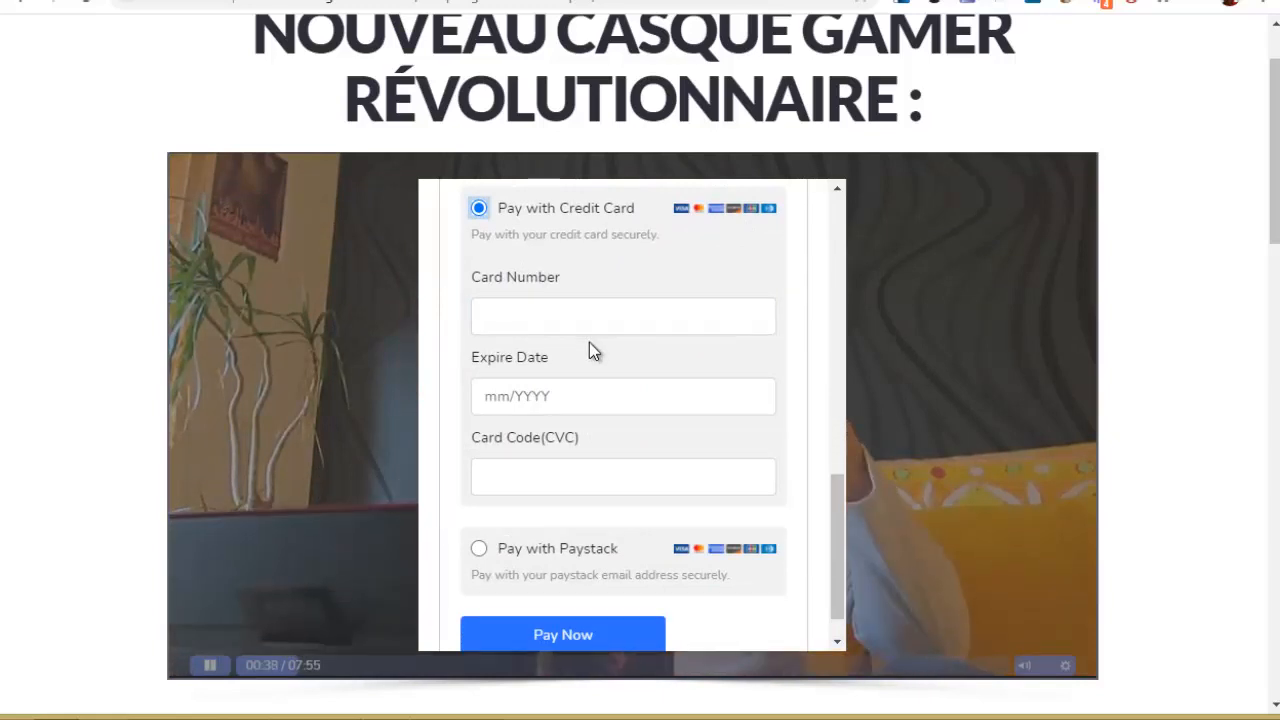
{"action": "scroll", "coordinate": [591, 349], "scroll_direction": "down", "scroll_amount": 1}
{"action": "scroll", "coordinate": [620, 360], "scroll_direction": "up", "scroll_amount": 8}
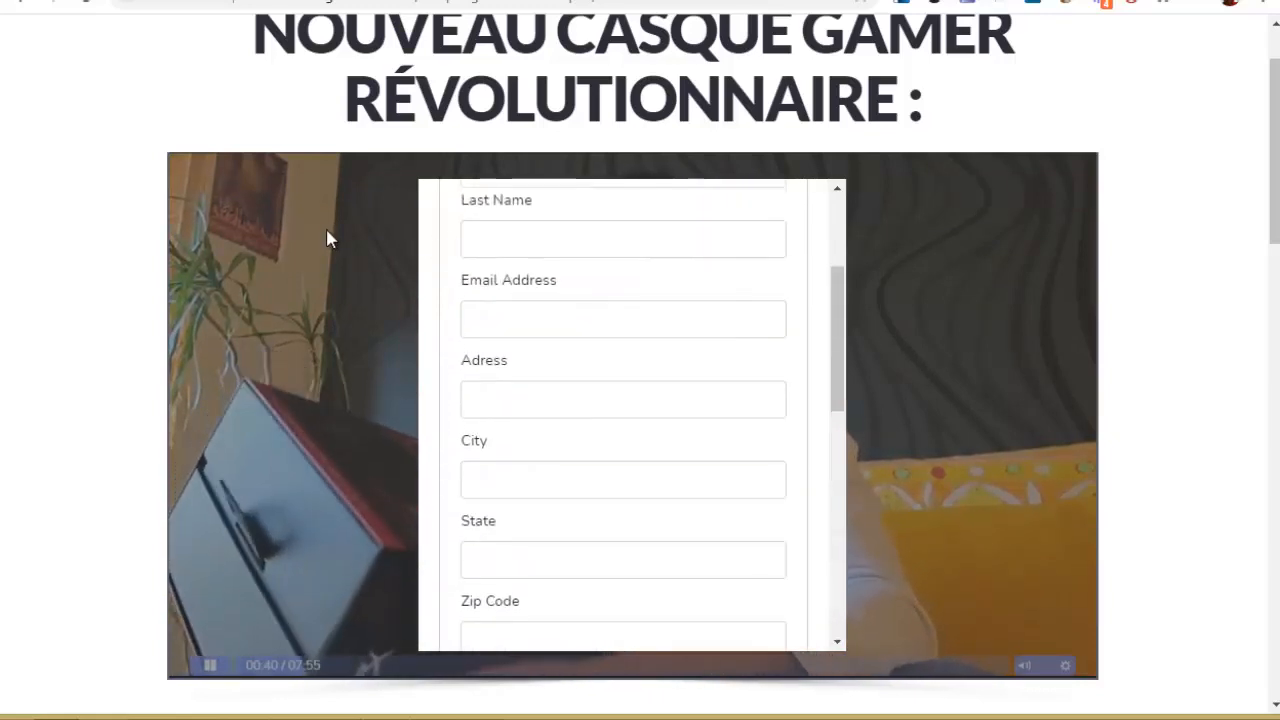
{"action": "scroll", "coordinate": [322, 240], "scroll_direction": "up", "scroll_amount": 1}
{"action": "scroll", "coordinate": [270, 255], "scroll_direction": "down", "scroll_amount": 2}
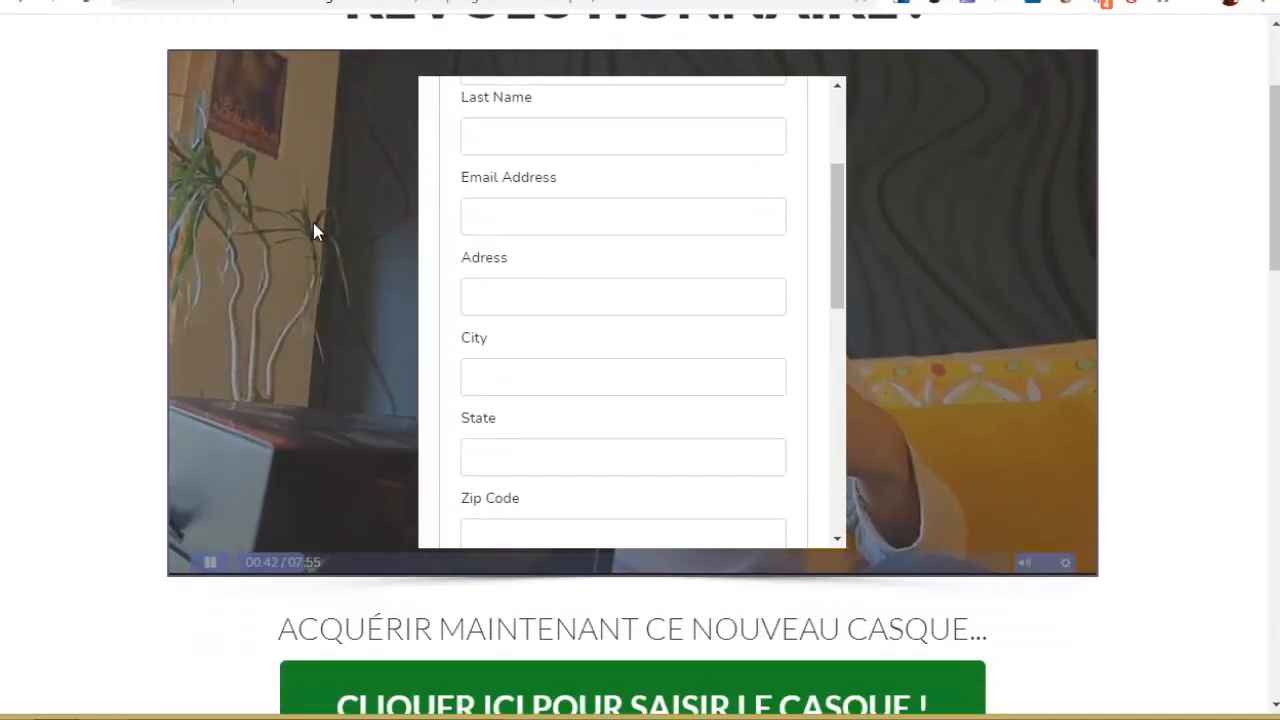
{"action": "scroll", "coordinate": [313, 207], "scroll_direction": "up", "scroll_amount": 2}
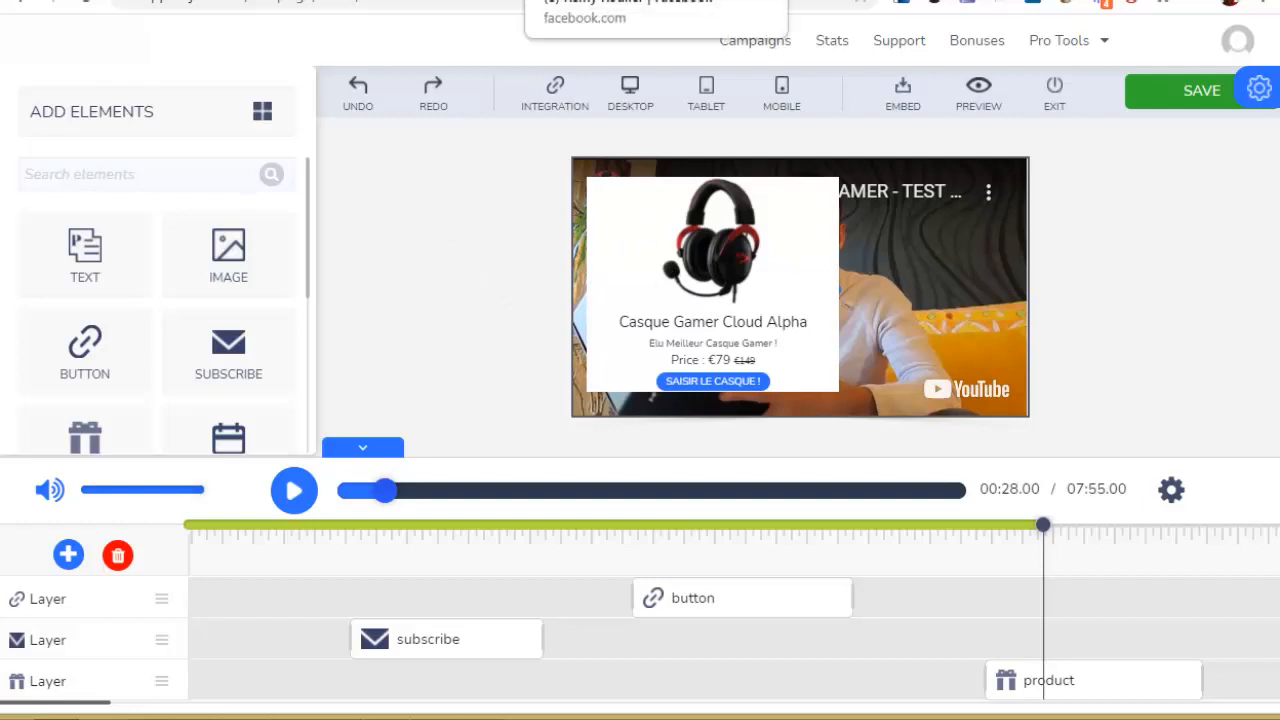
Switch to Facebook, open the shared Super Micro Casque Gamer video, test its ACHETER MAINTENANT ! button, and return to the video
{"action": "left_click", "coordinate": [620, 1]}
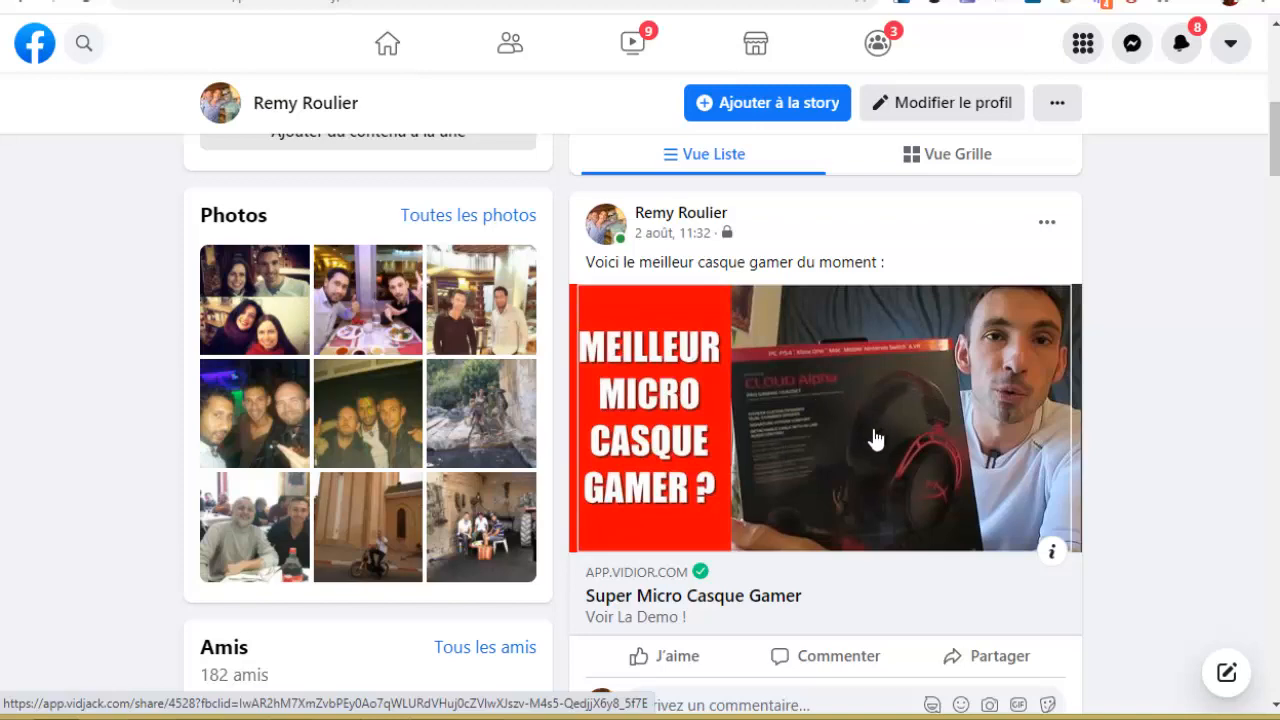
{"action": "left_click", "coordinate": [861, 403]}
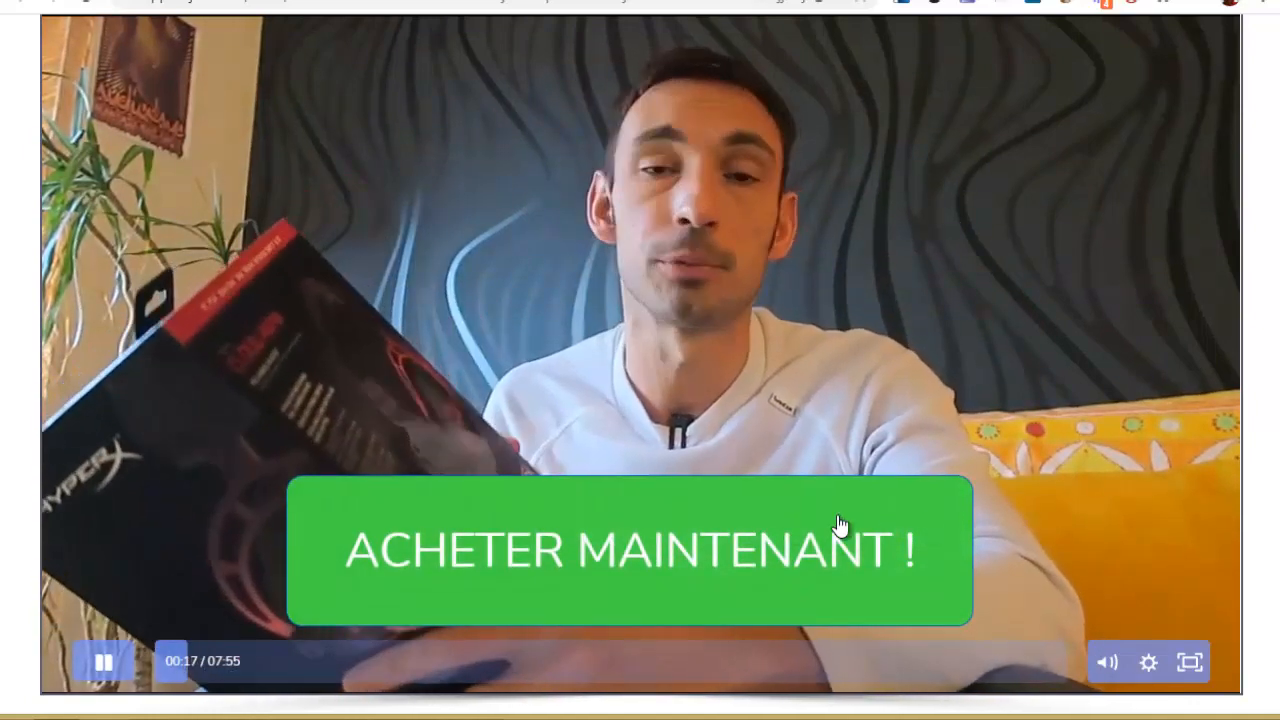
{"action": "left_click", "coordinate": [843, 523]}
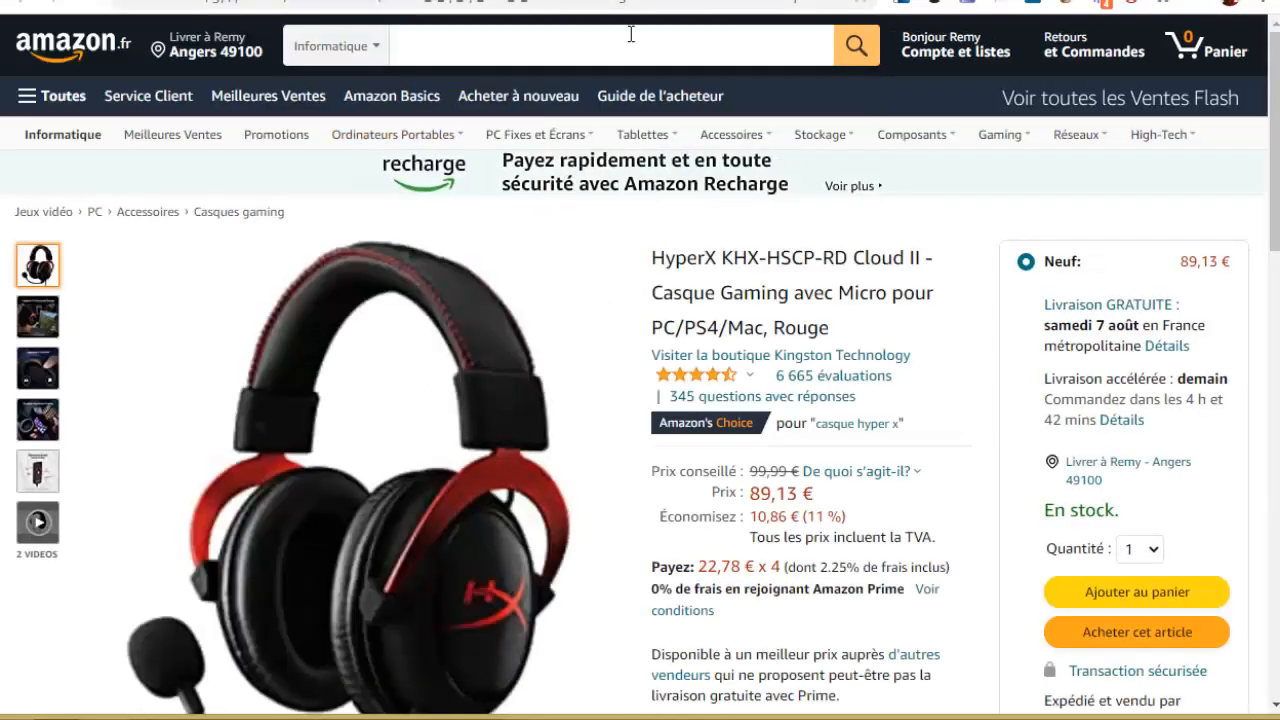
{"action": "left_click", "coordinate": [622, 0]}
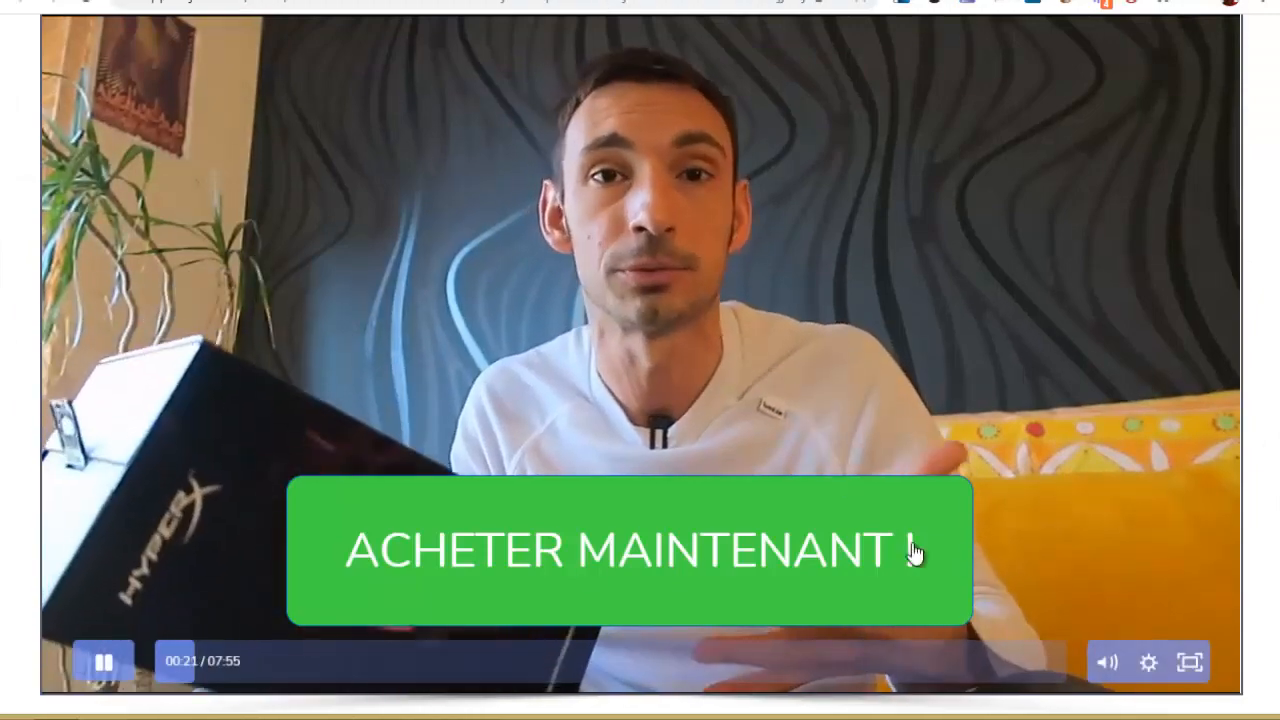